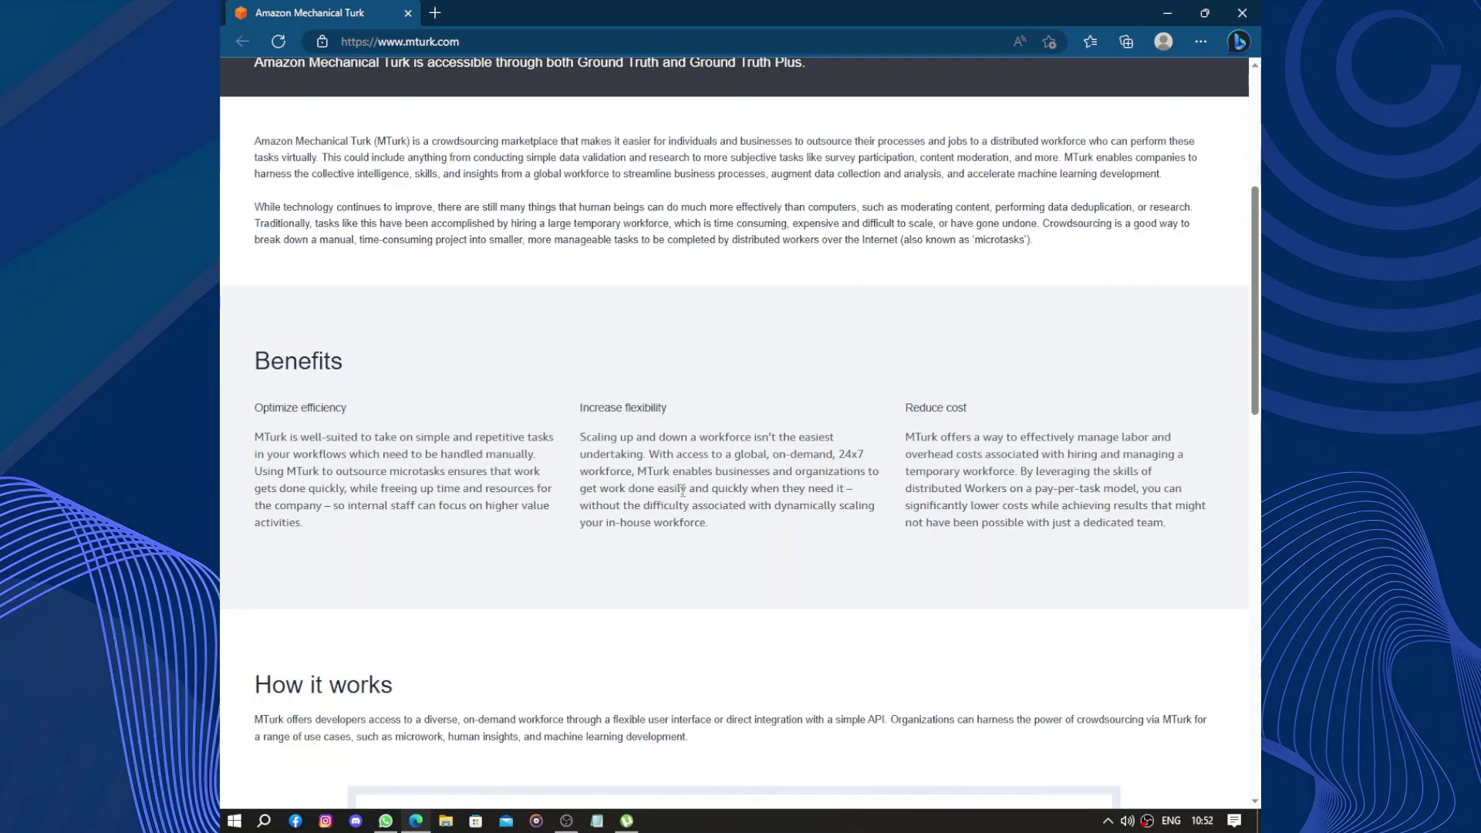
# Go to the worker sign-in and open Amazon's new-account registration form
pyautogui.scroll(-10, 683, 491)
pyautogui.scroll(10, 683, 490)
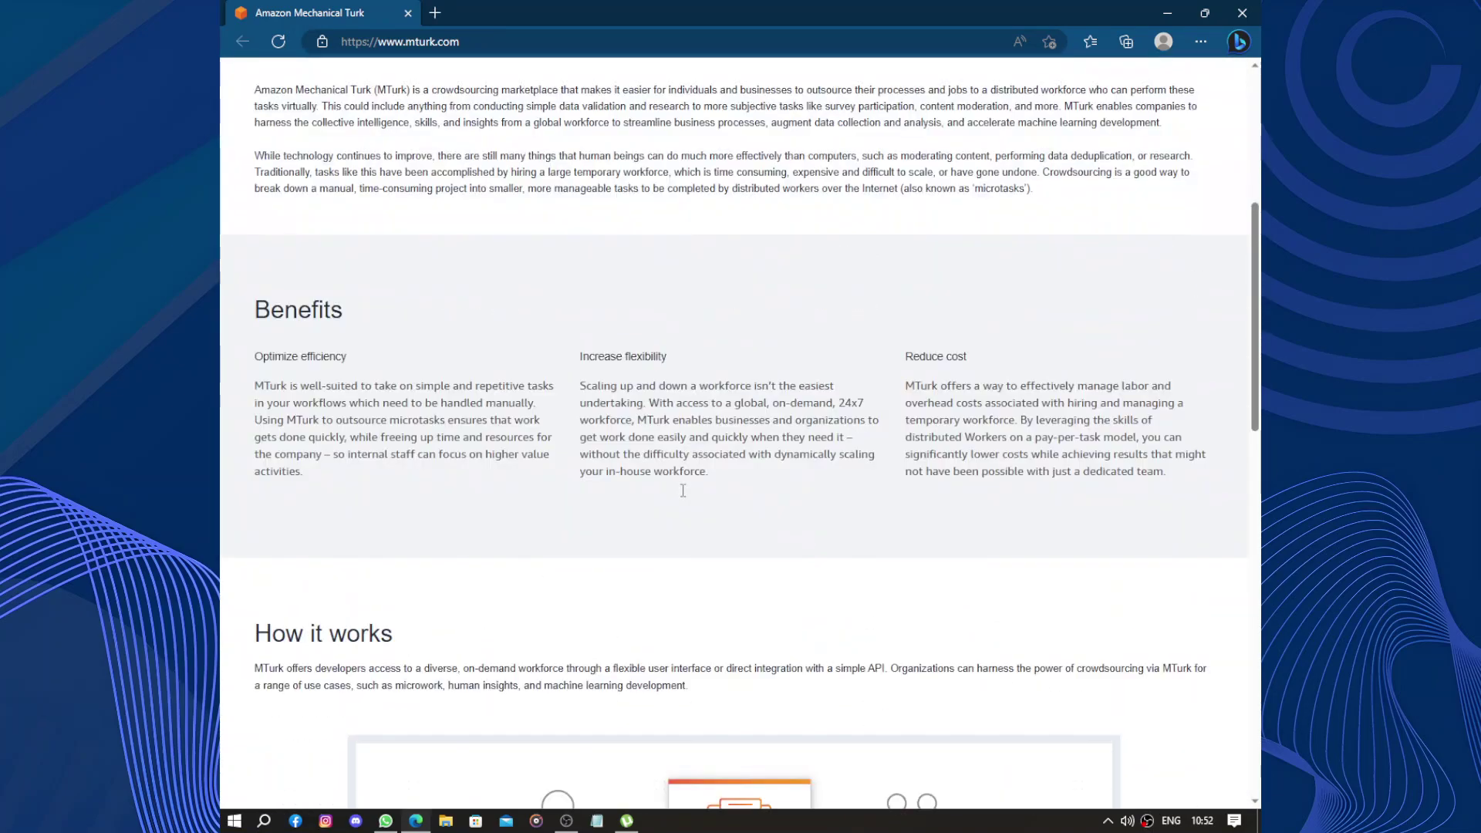
pyautogui.scroll(5, 683, 490)
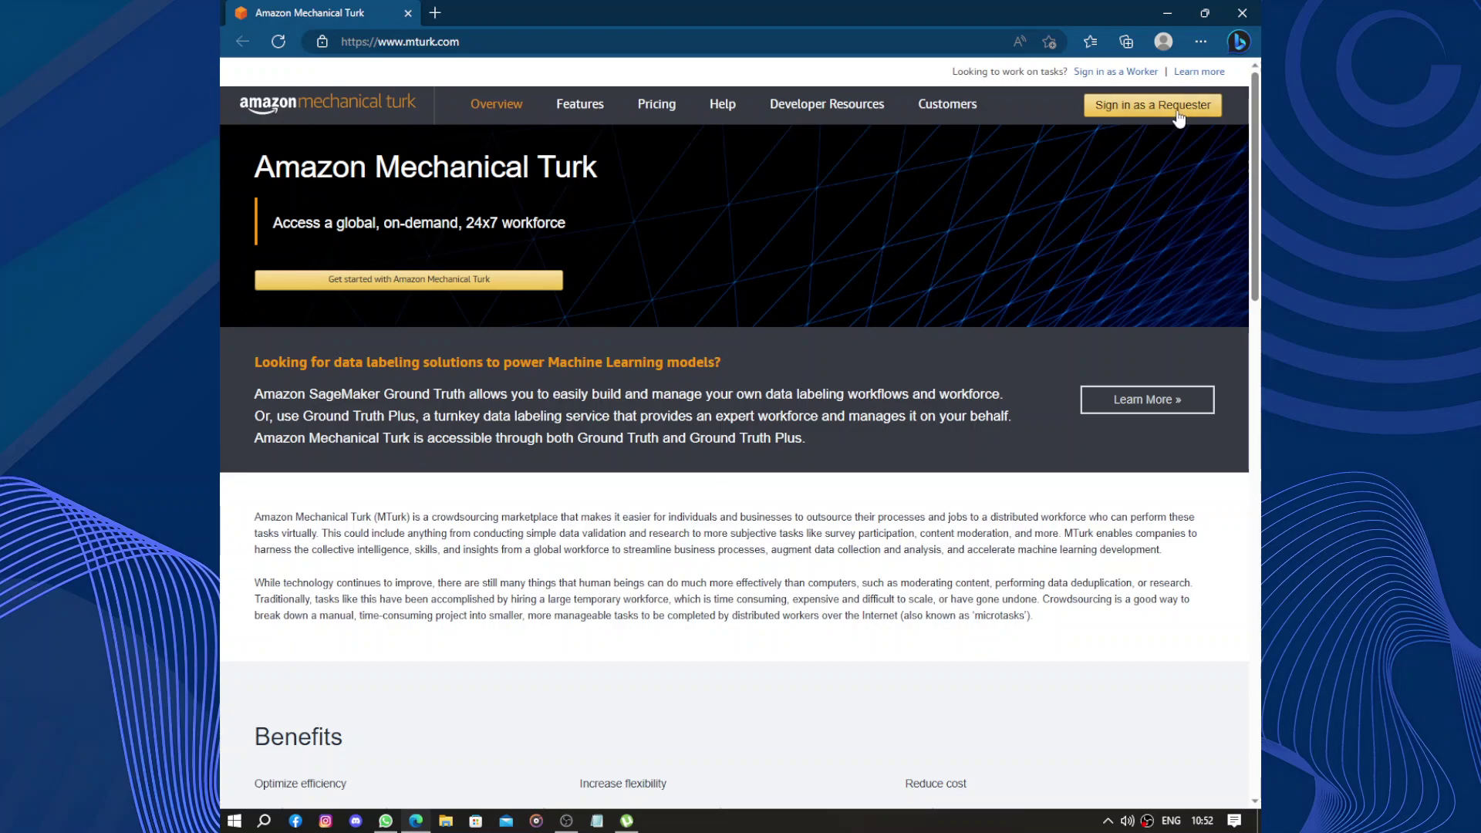
pyautogui.click(1097, 75)
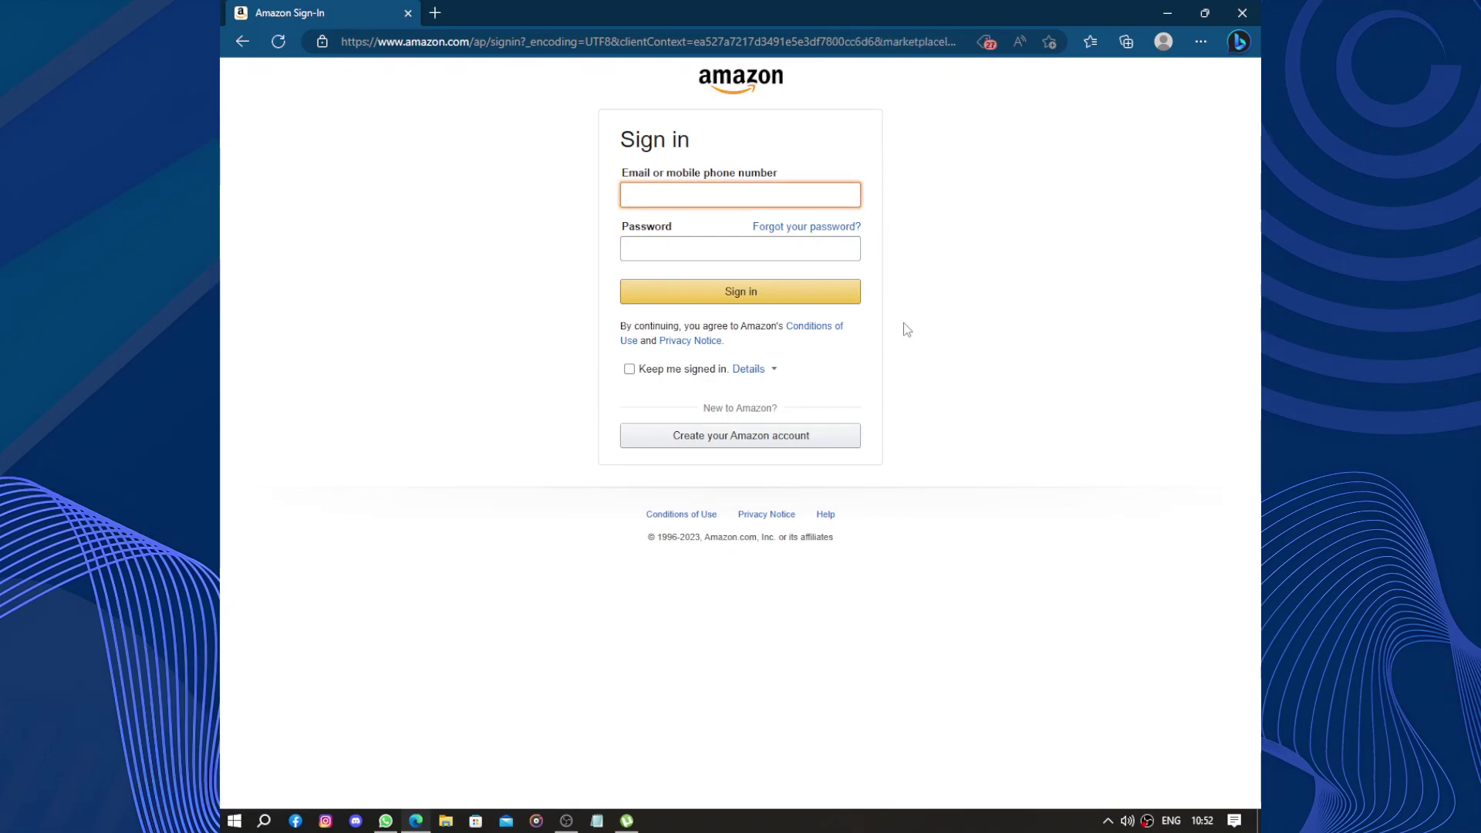
pyautogui.click(780, 437)
pyautogui.click(777, 437)
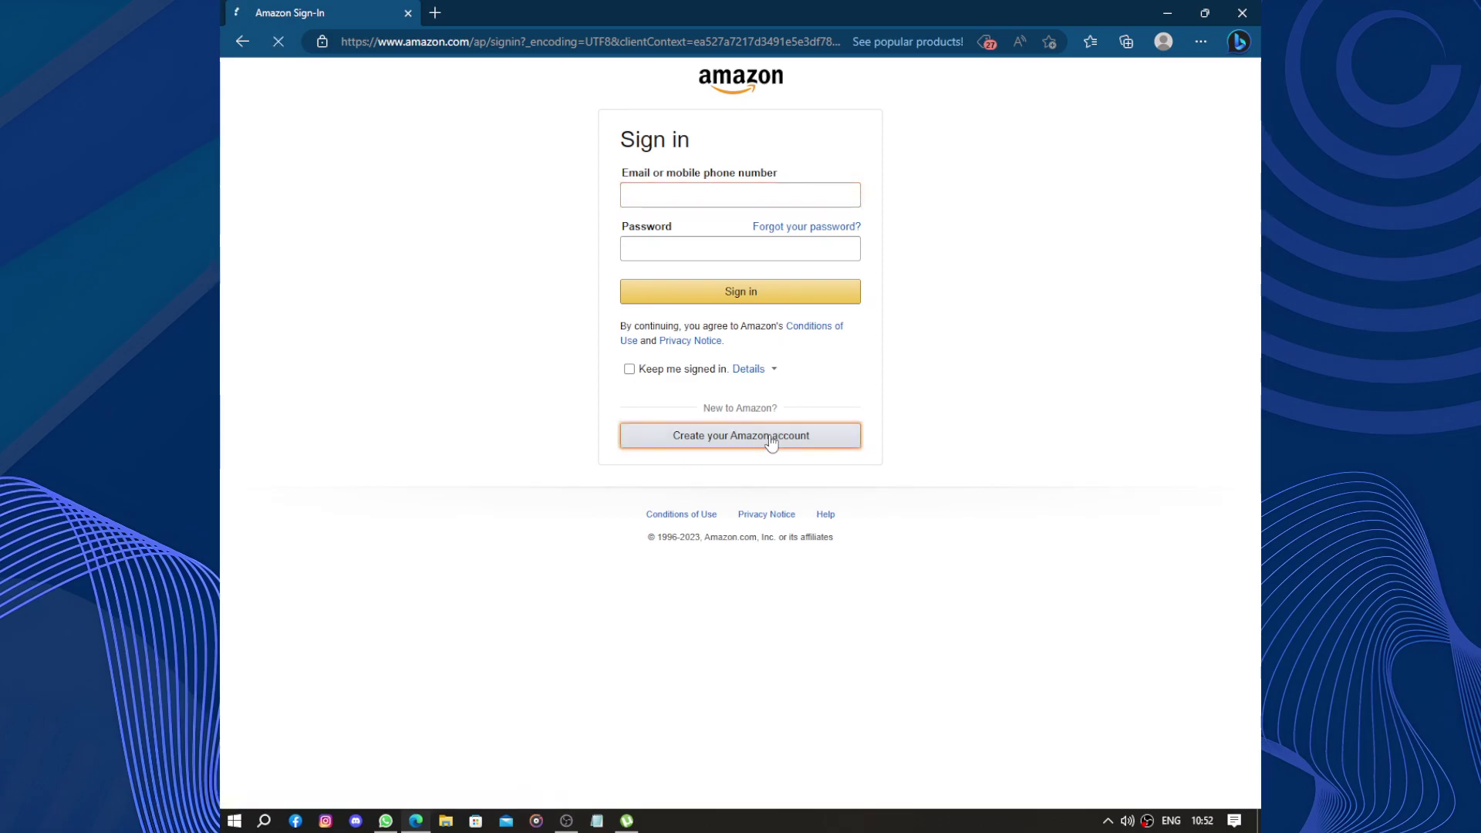
# Autofill the saved name and email, enter the password twice, and submit the registration
pyautogui.click(770, 192)
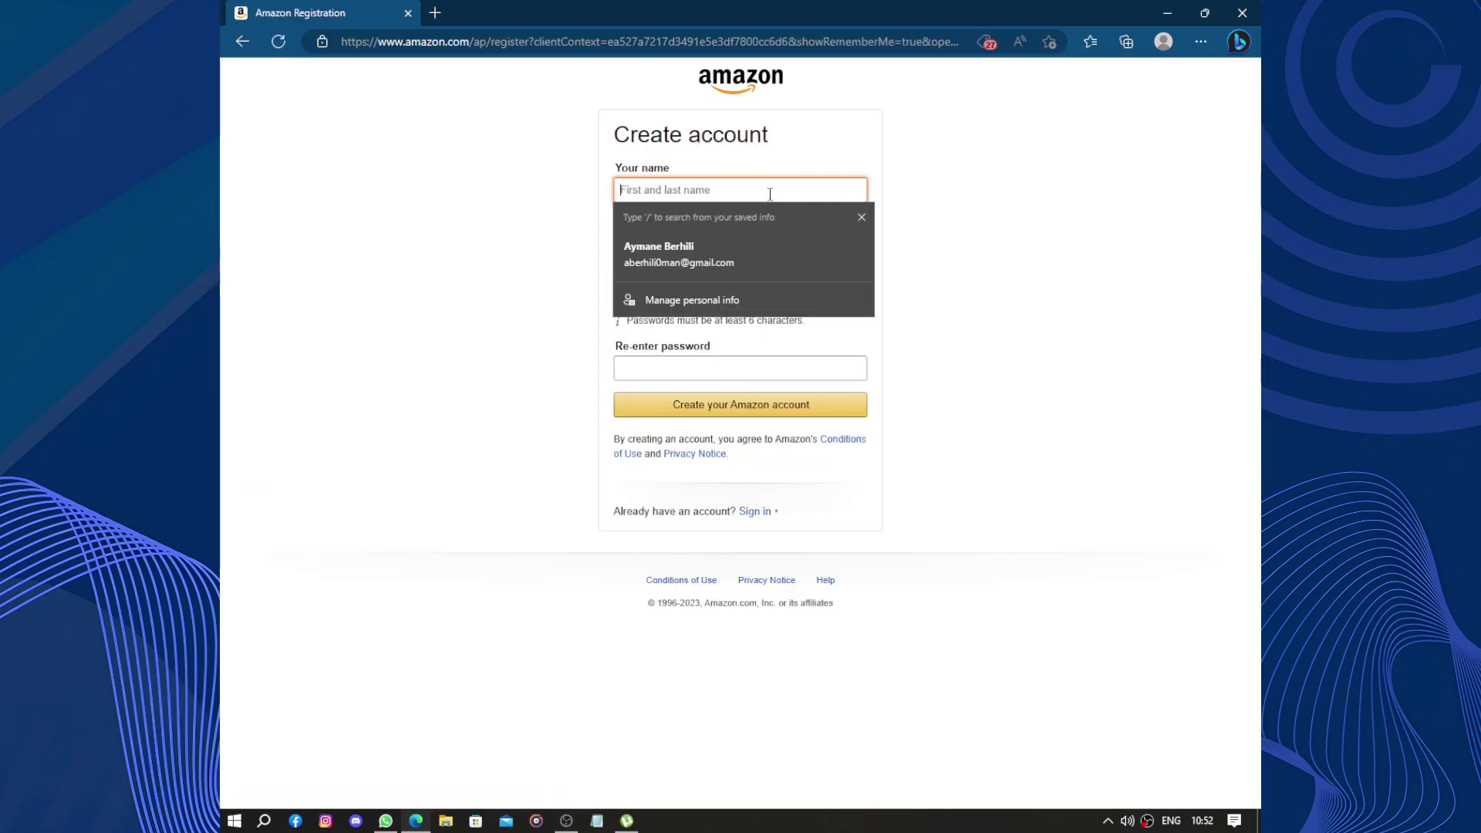
pyautogui.click(752, 239)
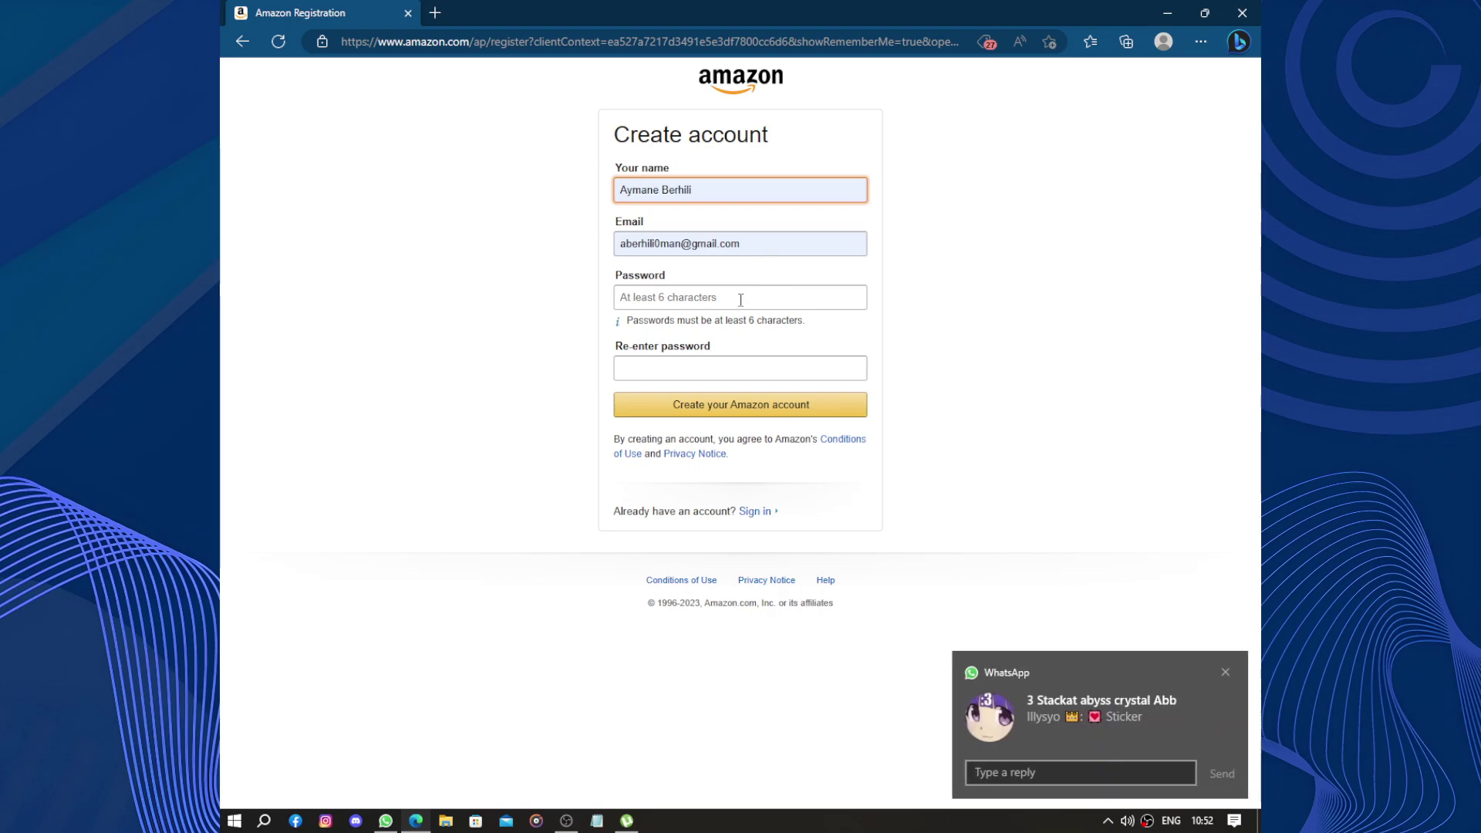
pyautogui.click(1226, 670)
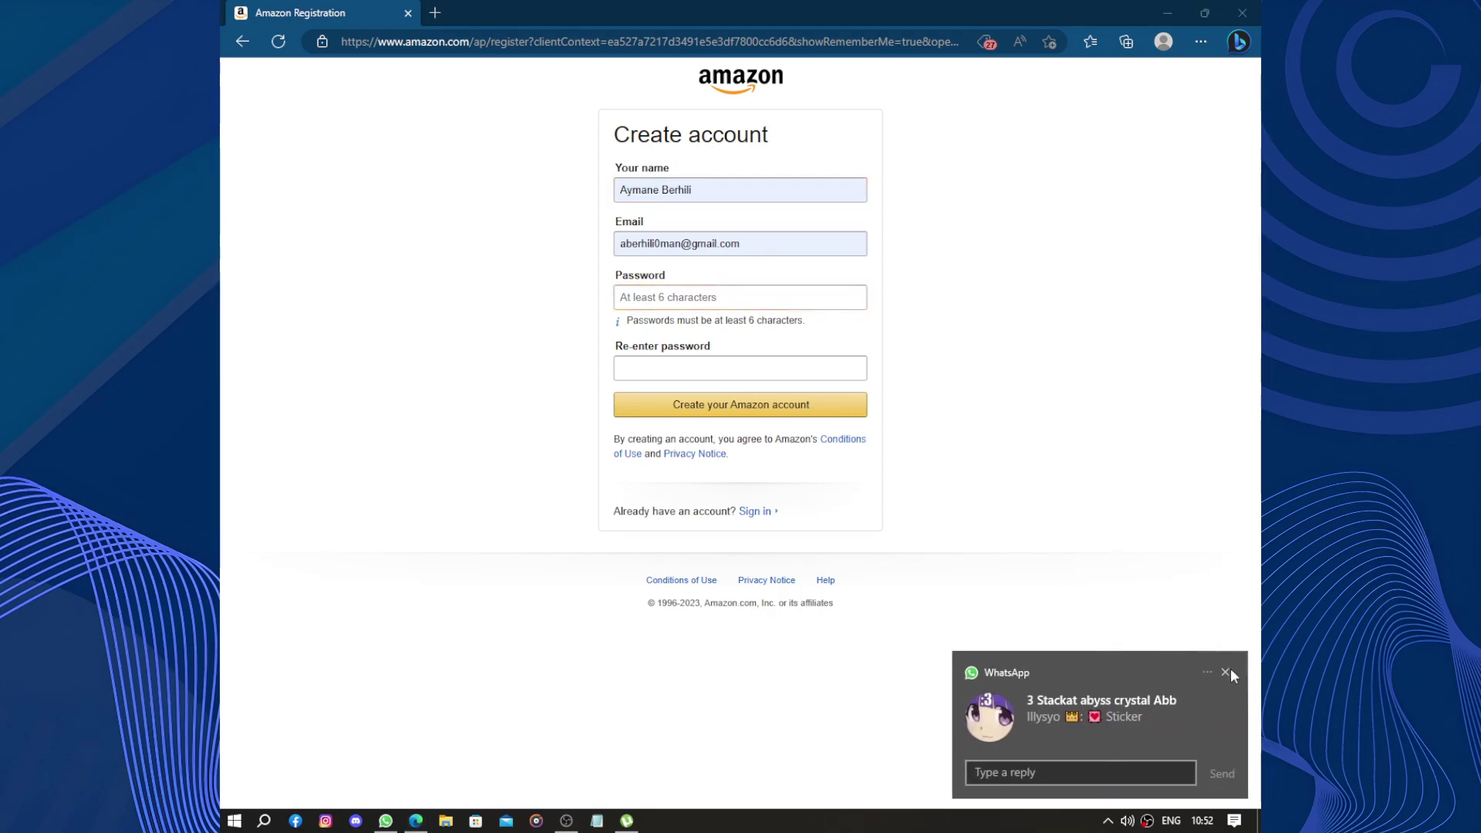
pyautogui.click(786, 302)
pyautogui.write('••')
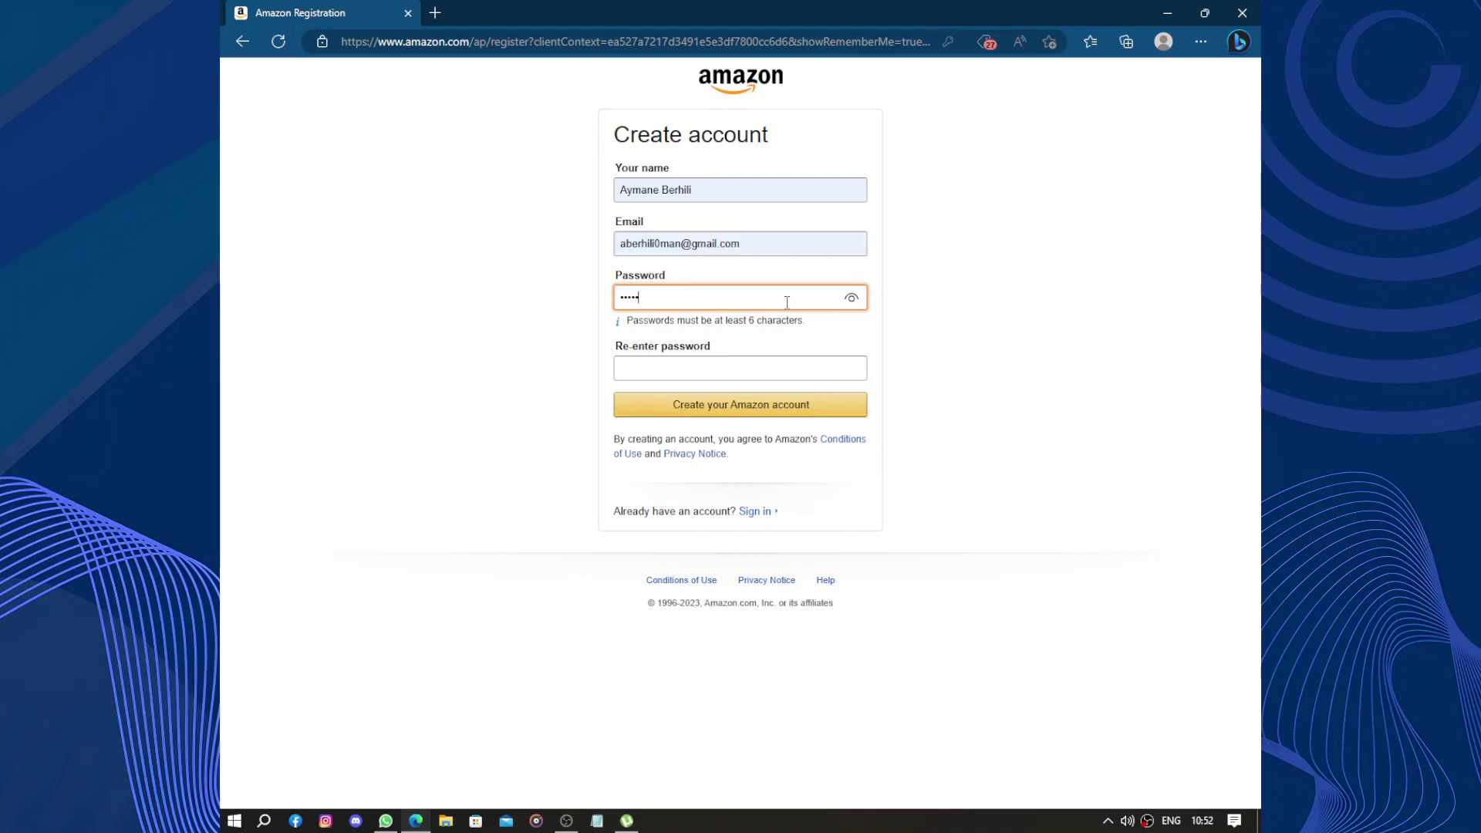
pyautogui.write('•••••••')
pyautogui.click(778, 374)
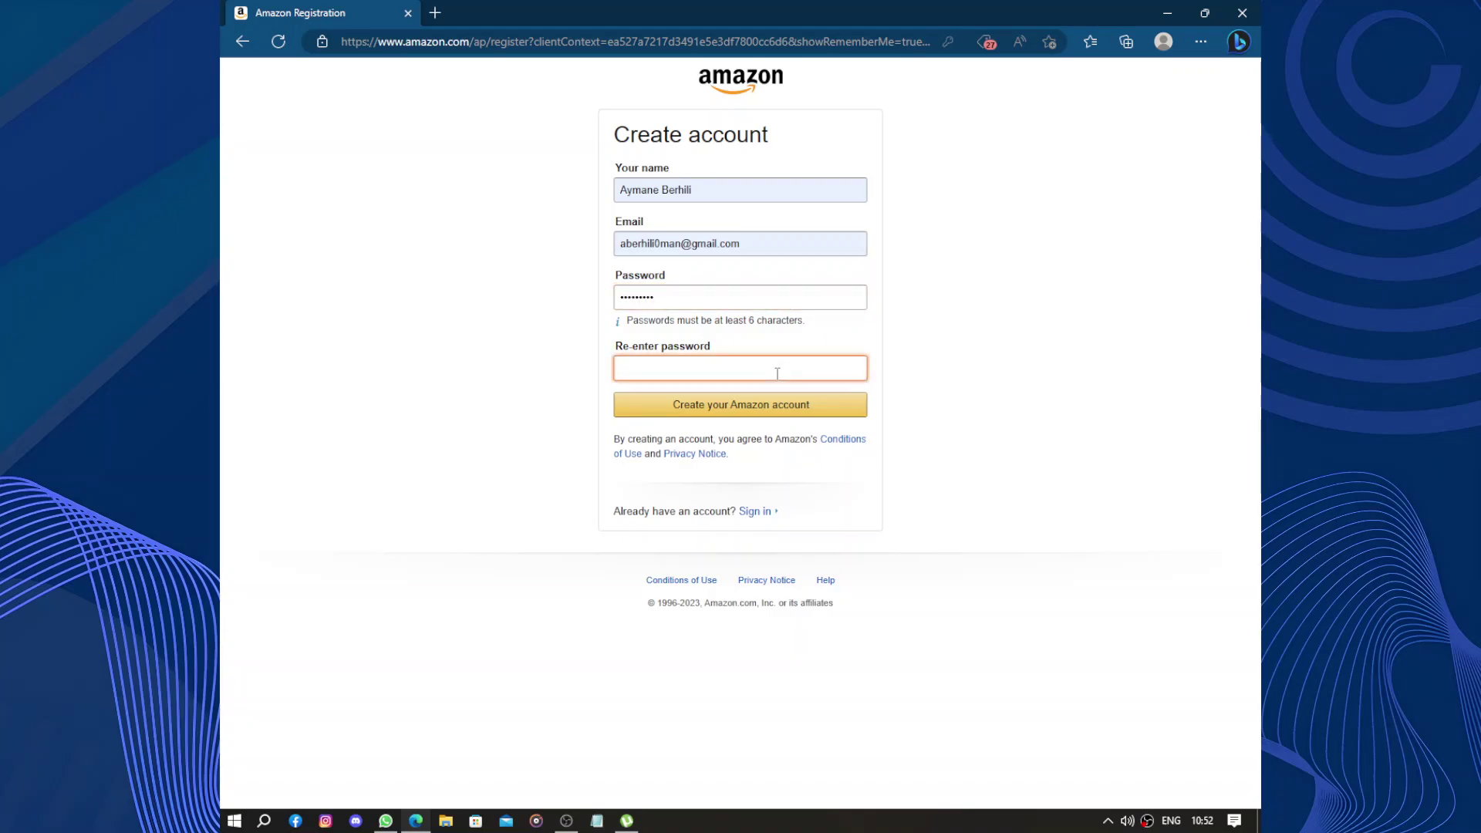
pyautogui.write('•••••••••')
pyautogui.click(775, 403)
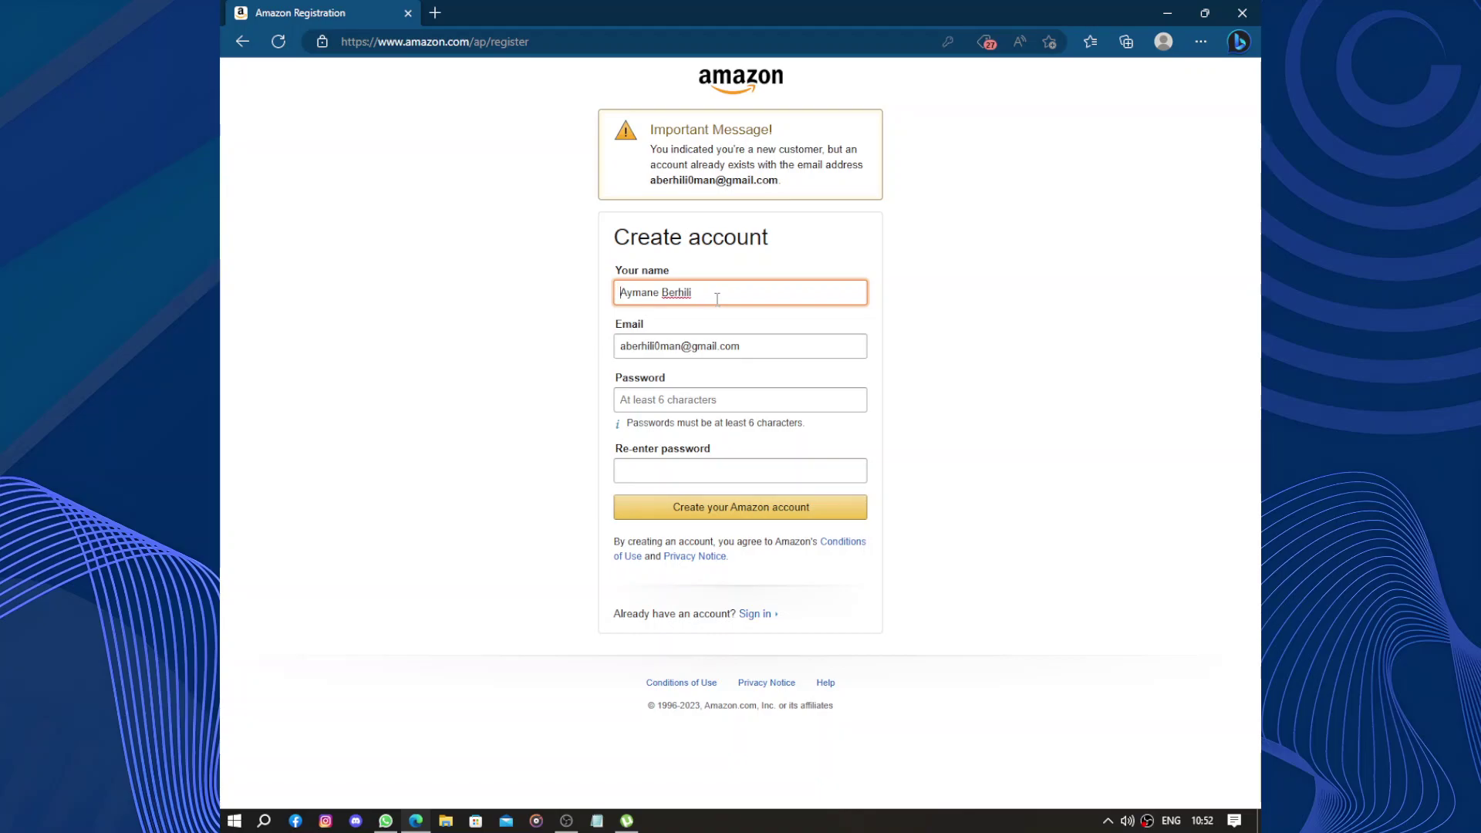
# Replace the account name and switch the email to a different saved address
pyautogui.moveTo(717, 299); pyautogui.dragTo(608, 280)
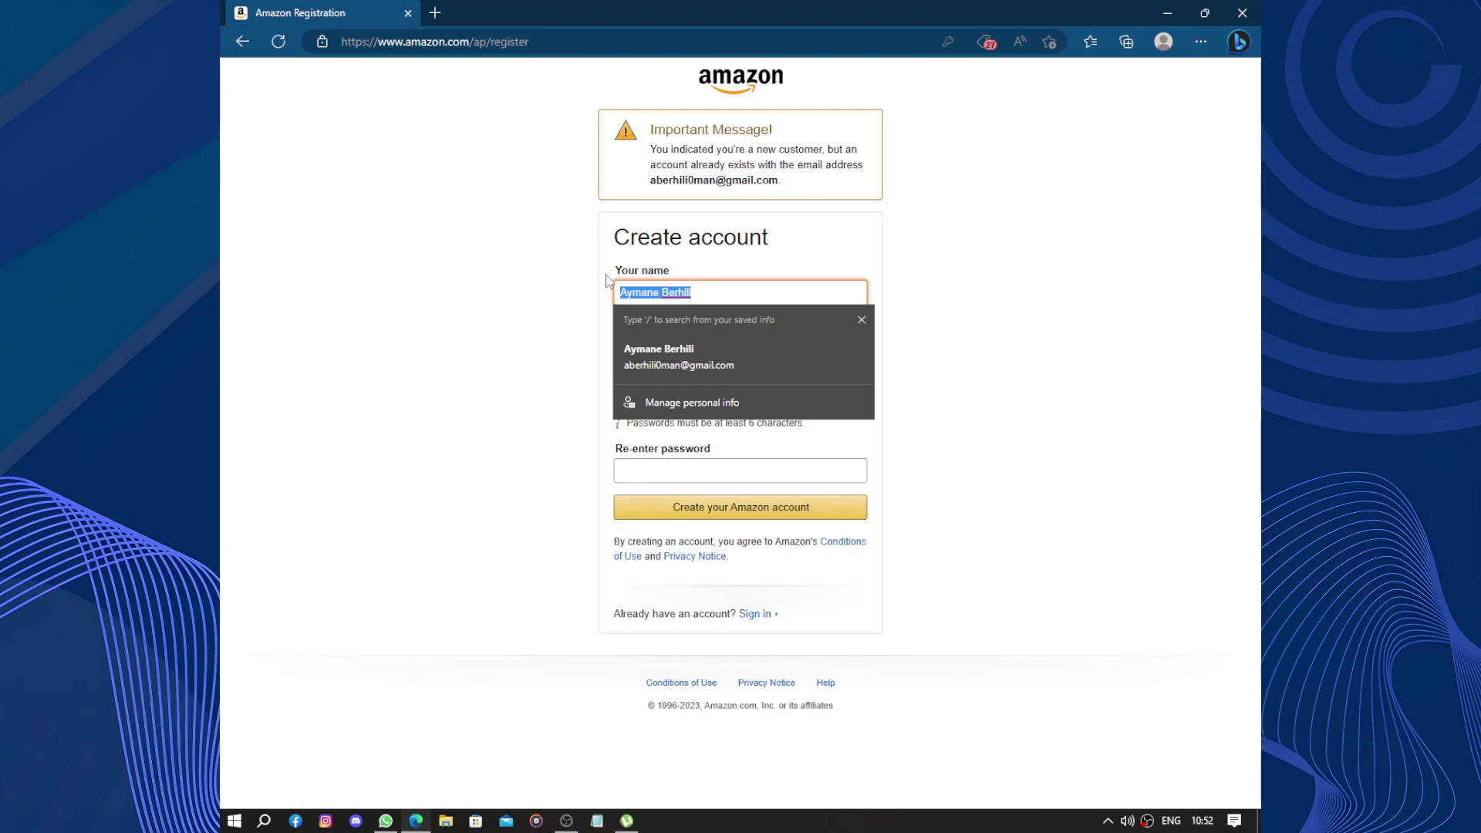
pyautogui.write('Madara')
pyautogui.press('Tab')
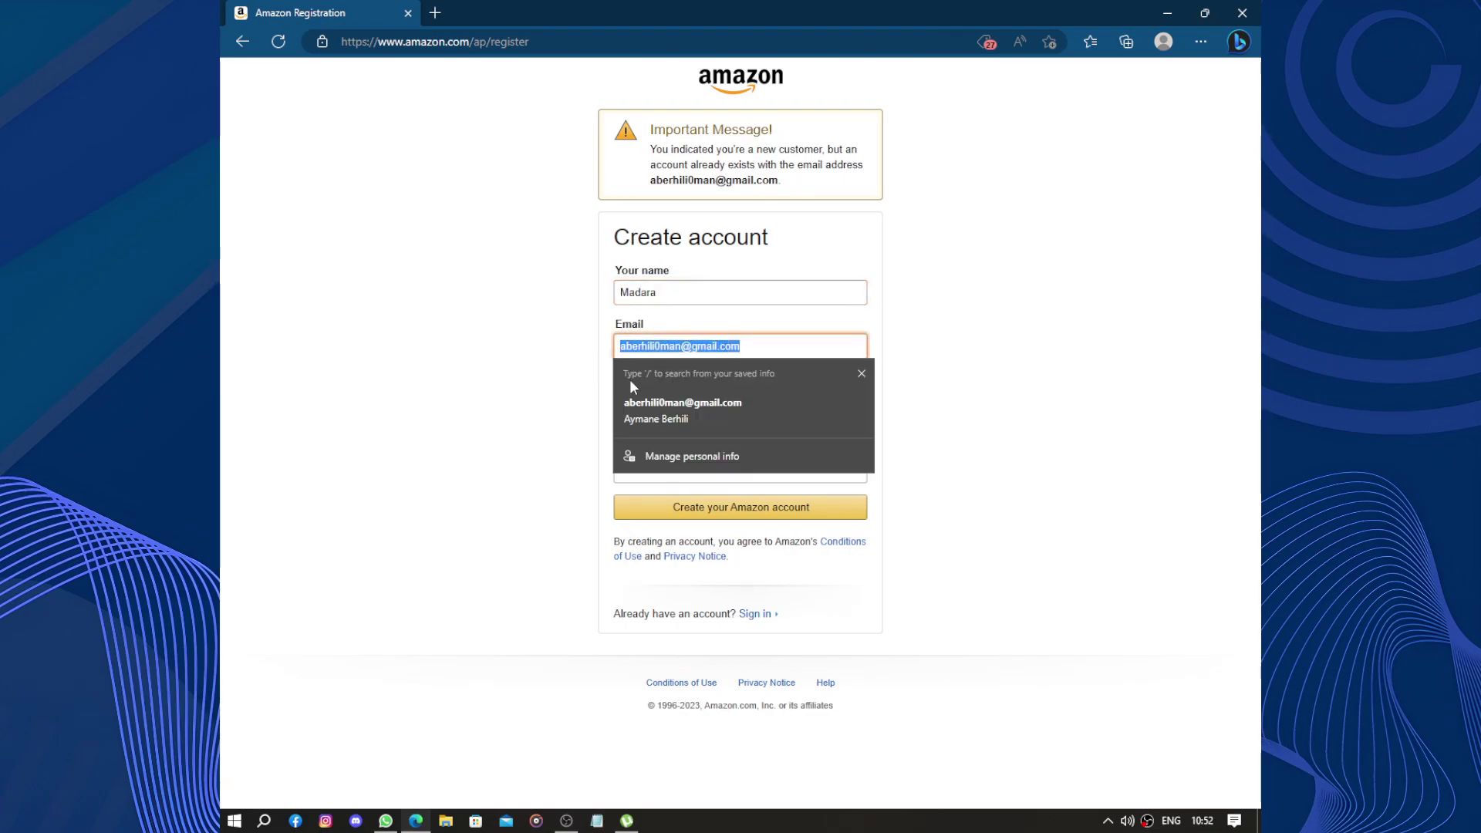
pyautogui.press('BackSpace')
pyautogui.click(681, 345)
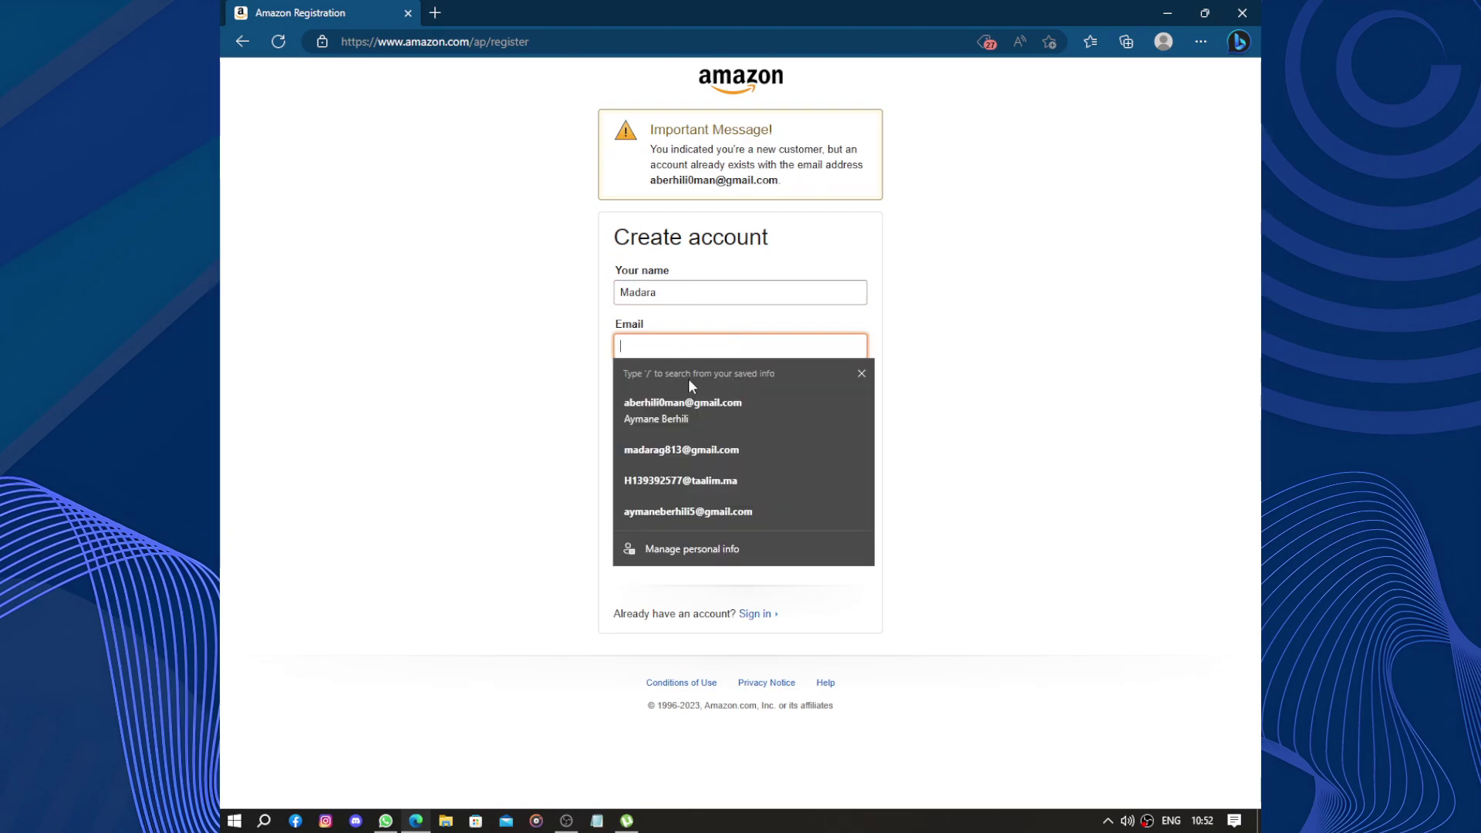
pyautogui.click(706, 453)
# Enter the new password and its confirmation, then resubmit the registration
pyautogui.click(810, 402)
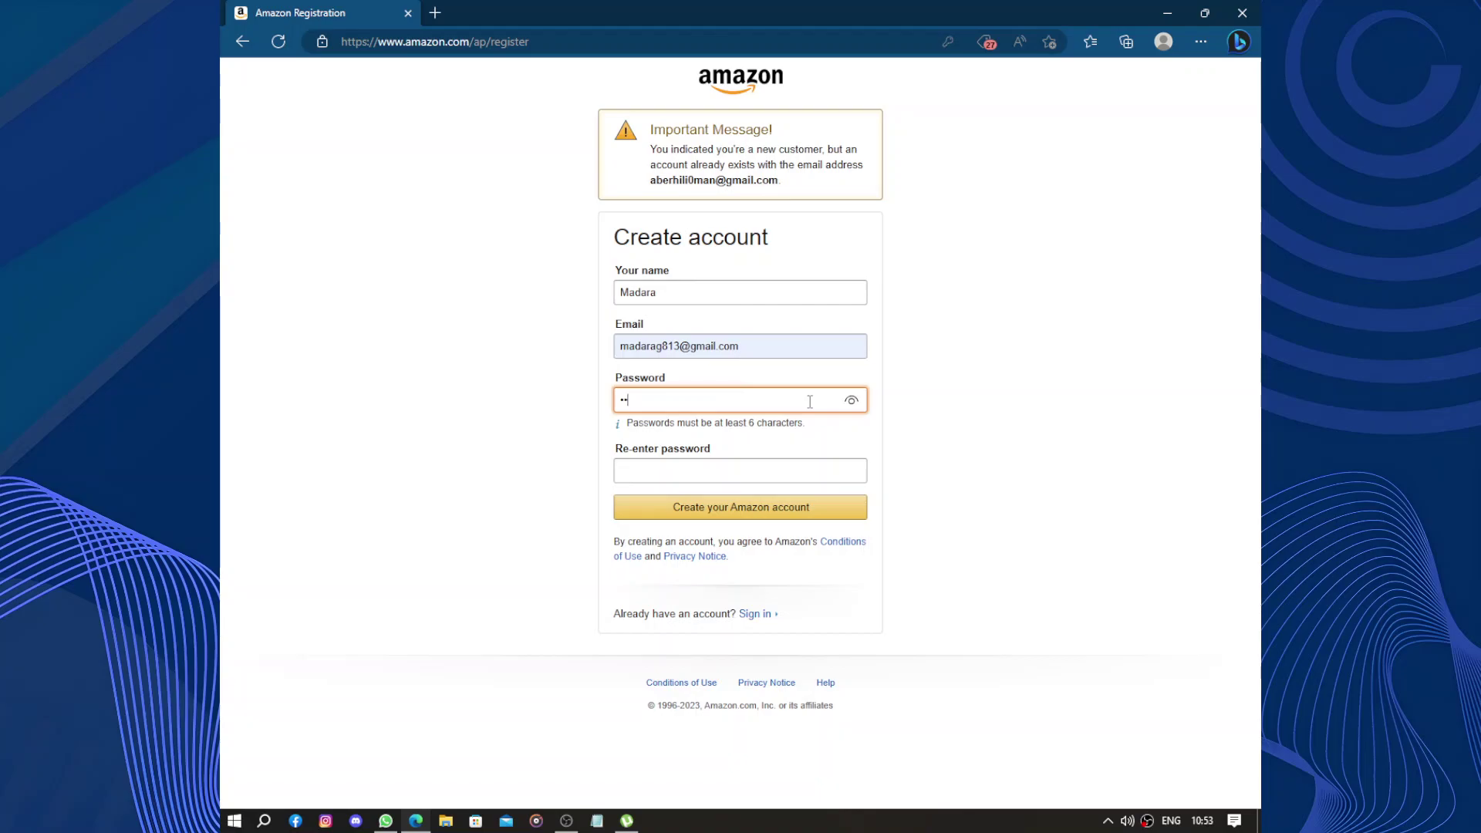
pyautogui.click(777, 466)
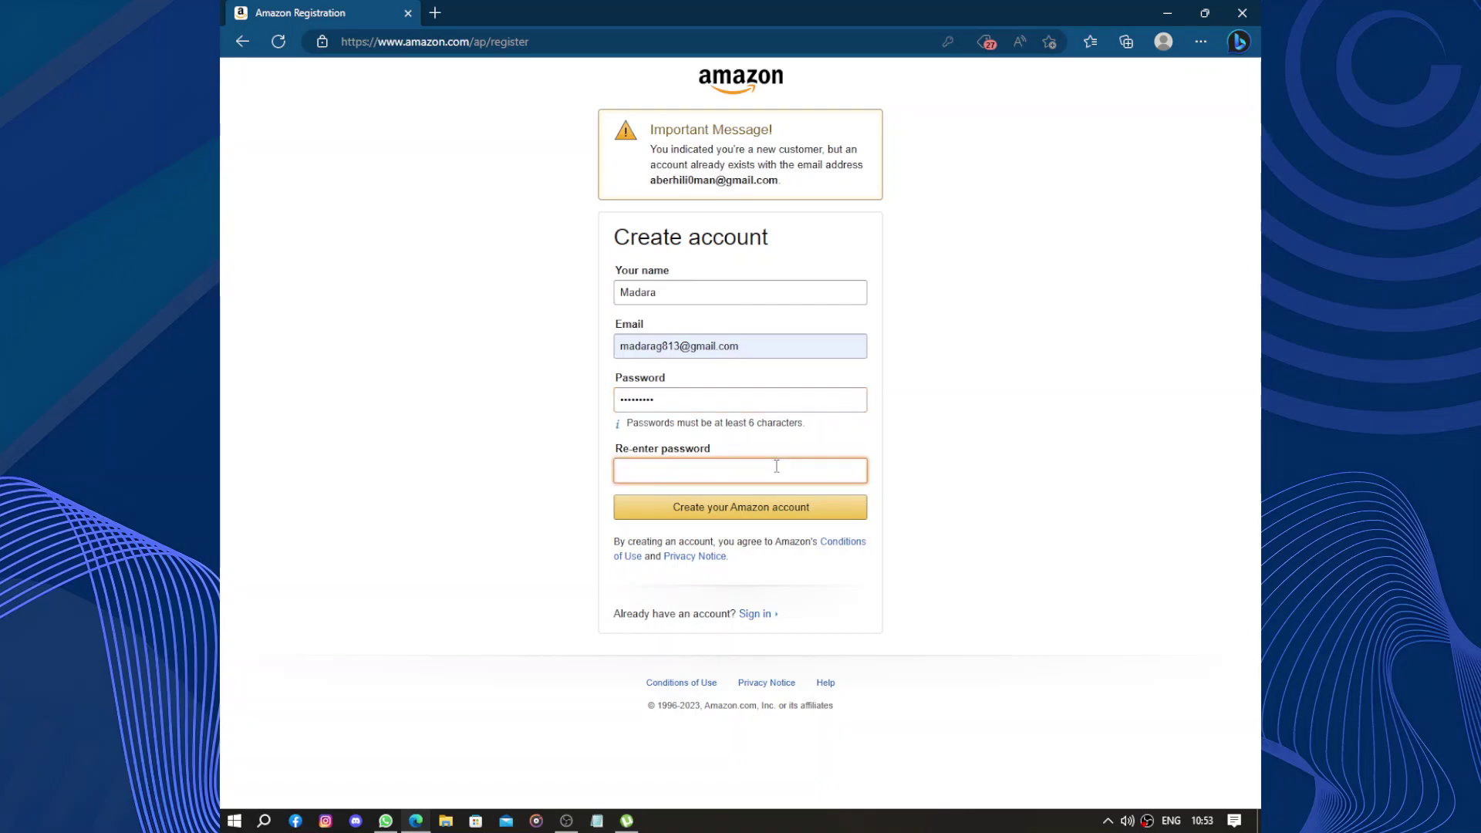
pyautogui.click(711, 512)
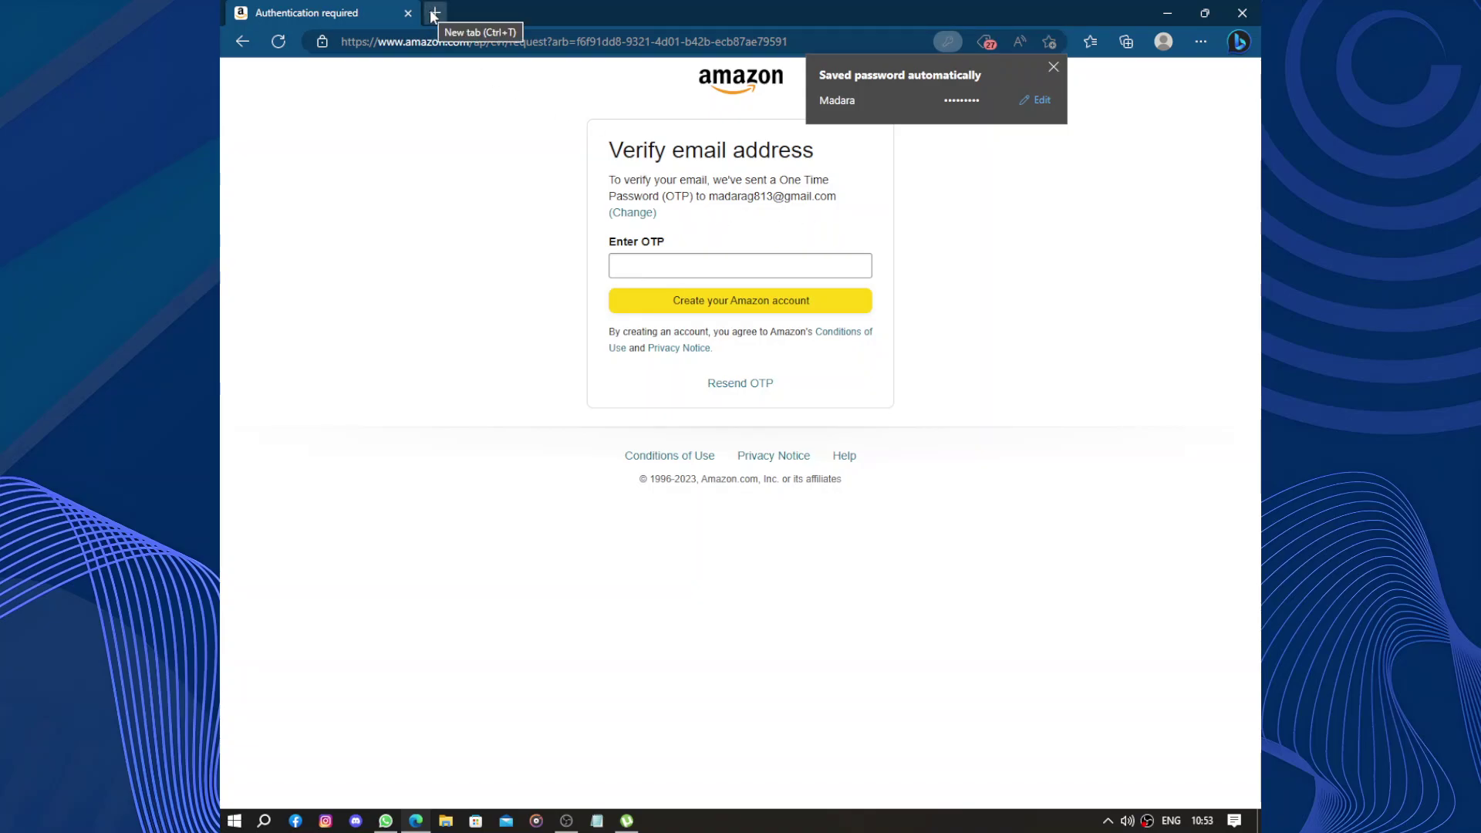
# Open Gmail in the Edge side panel and switch to the mailbox that received the code
pyautogui.click(1239, 41)
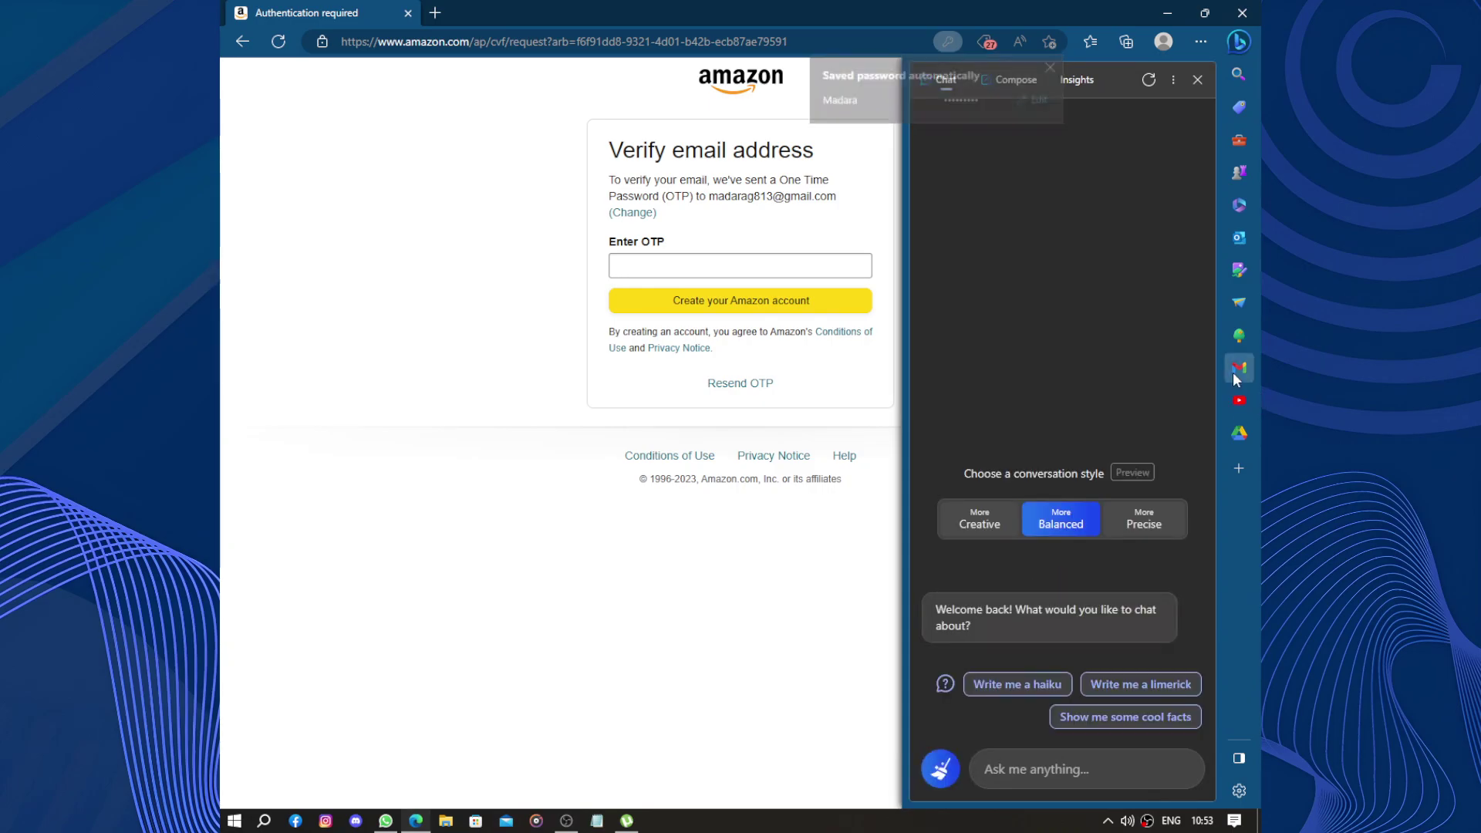
pyautogui.click(1235, 376)
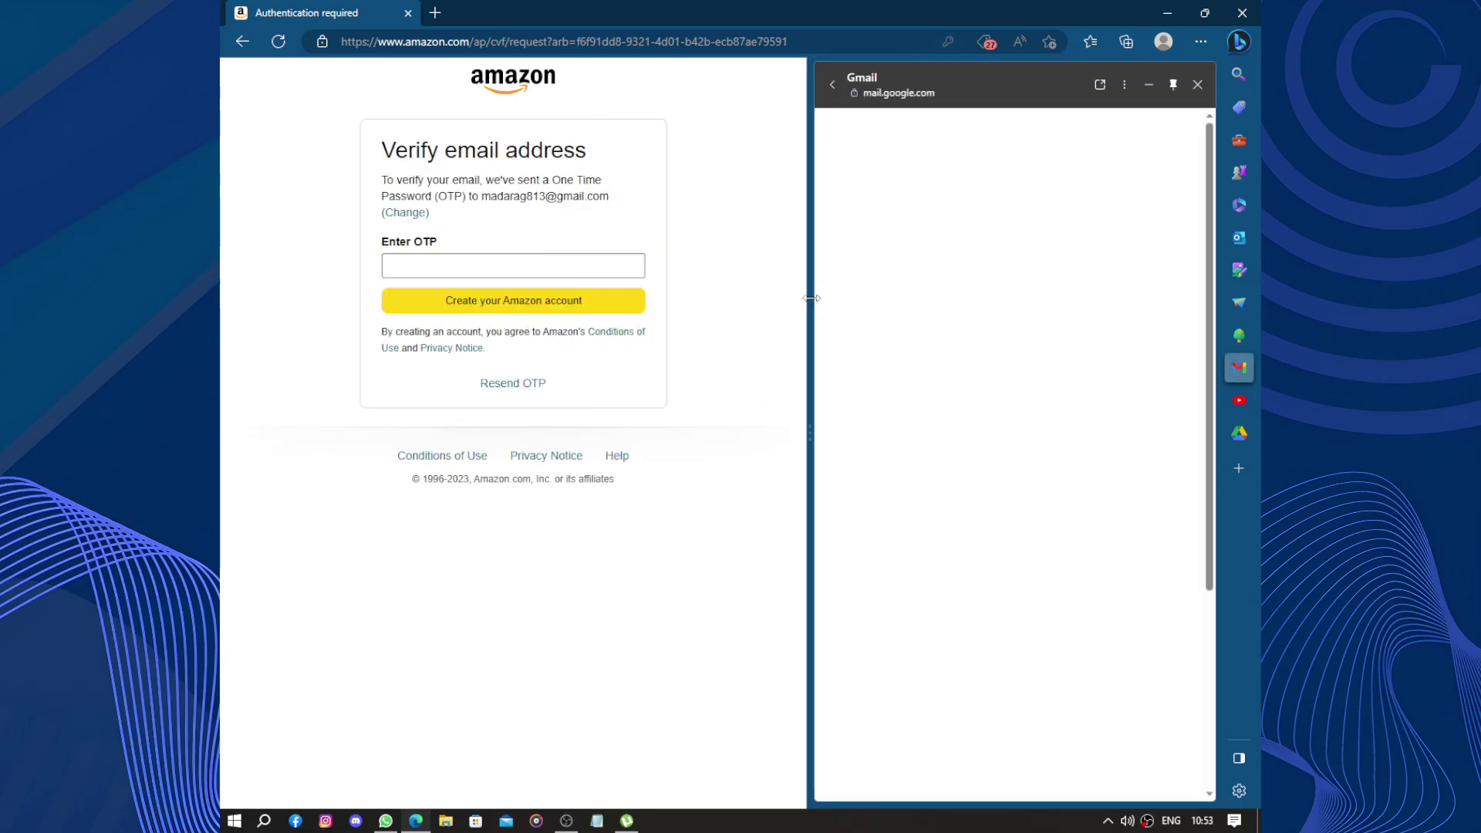
pyautogui.moveTo(804, 301); pyautogui.dragTo(919, 316)
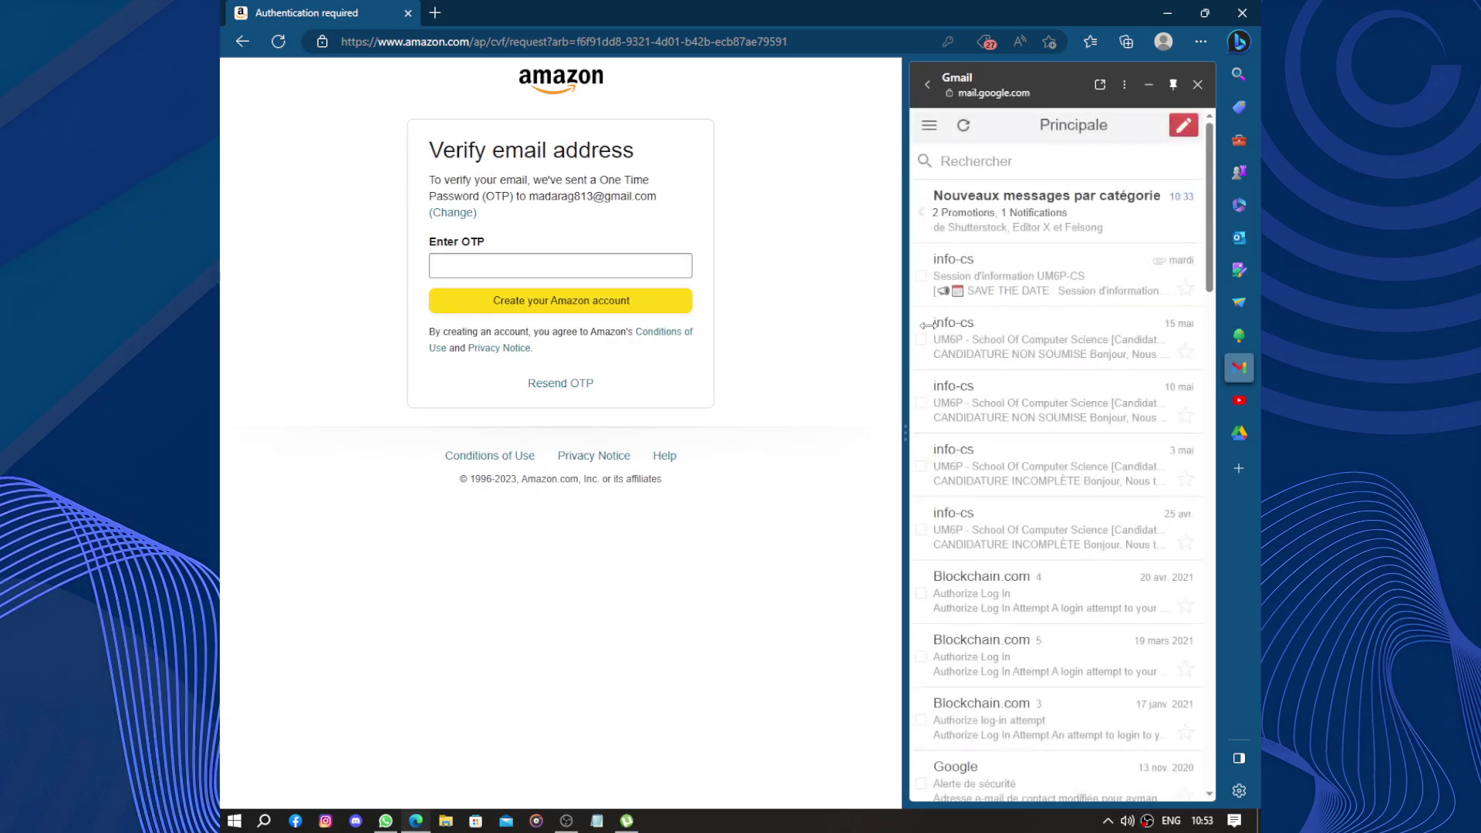
pyautogui.click(929, 125)
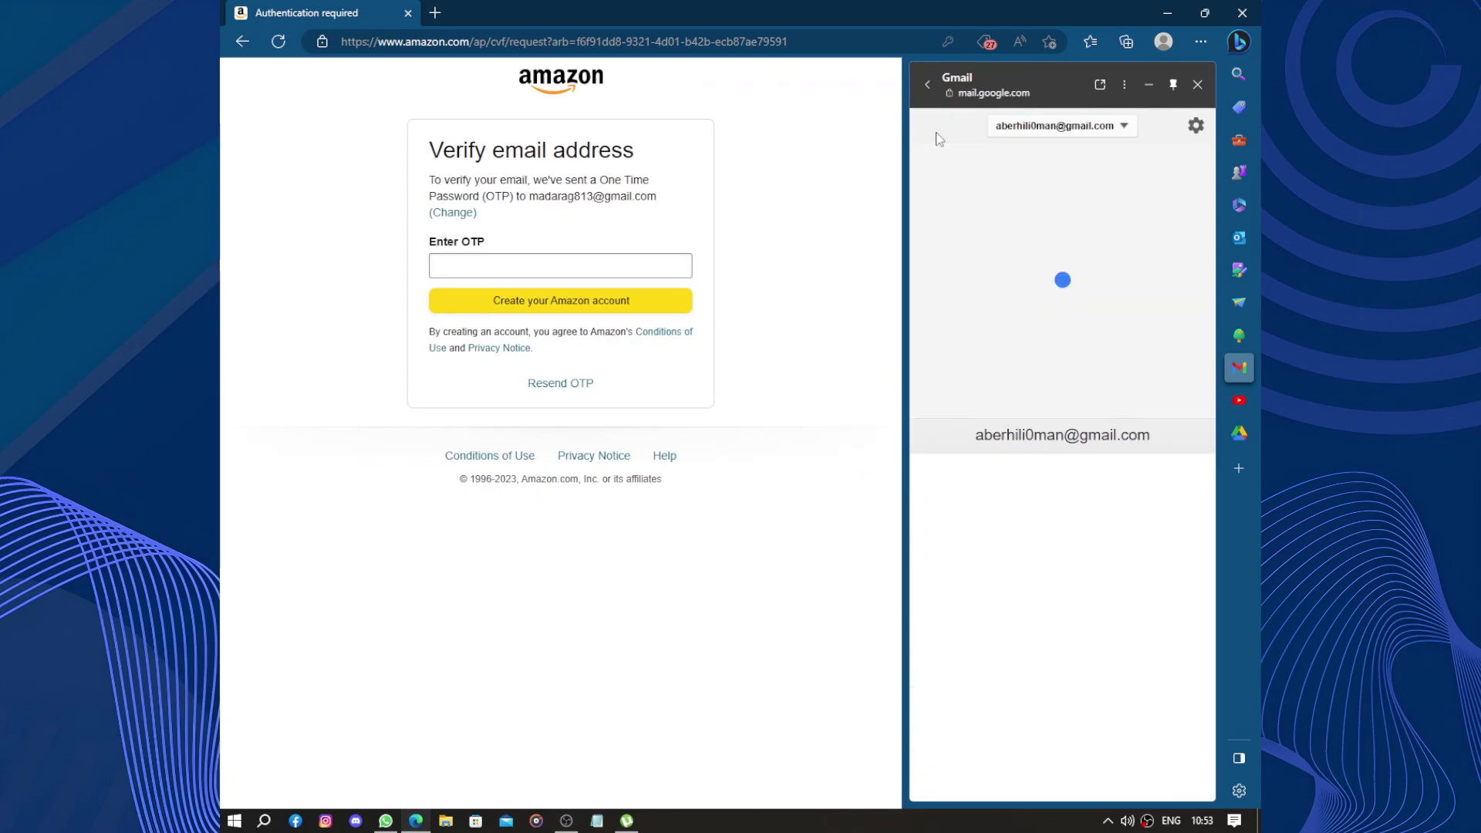
pyautogui.click(1025, 127)
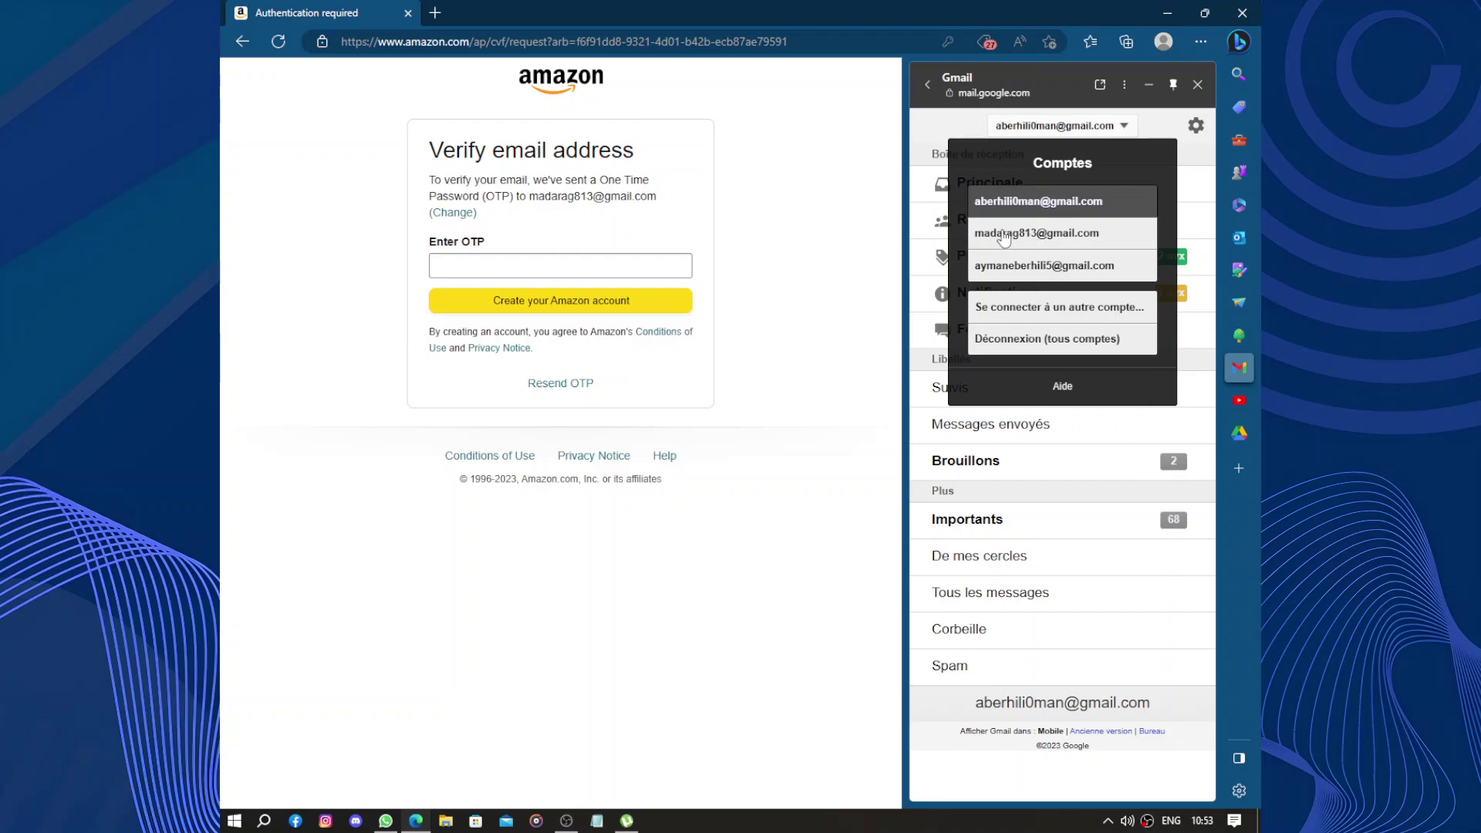
pyautogui.click(1004, 236)
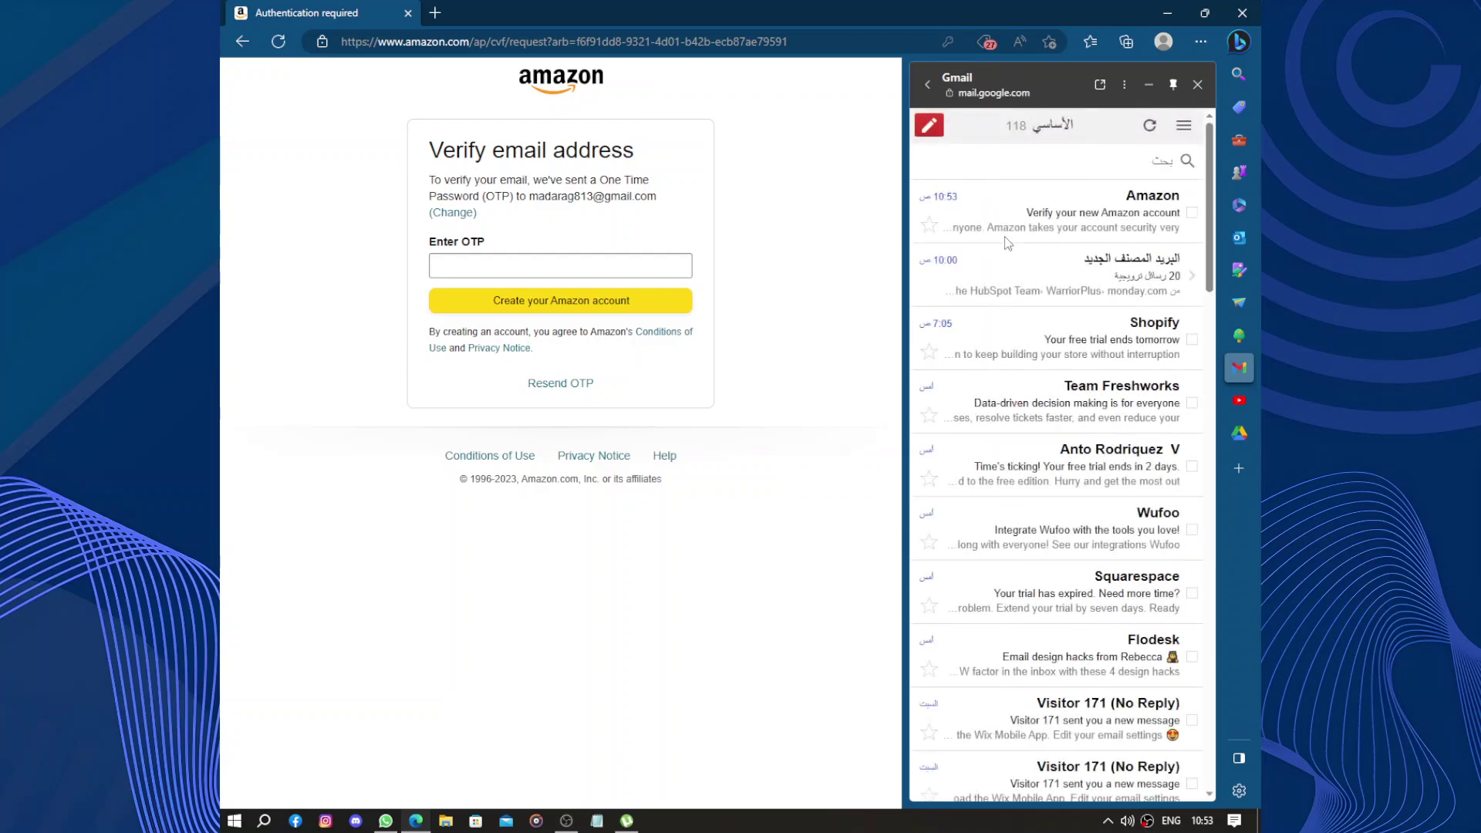
# Copy the one-time code from Amazon's verification email and submit it
pyautogui.click(1067, 230)
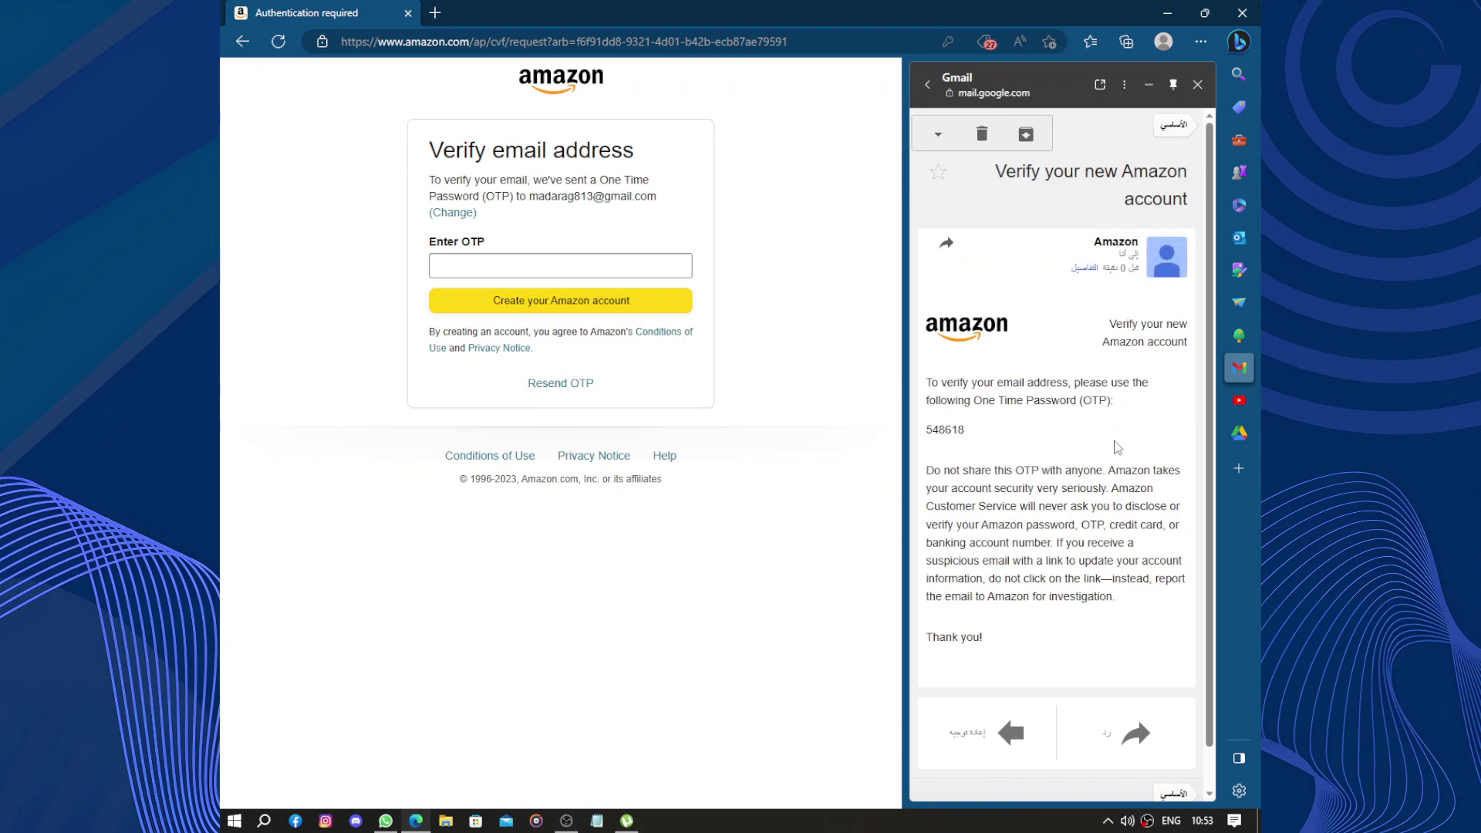
pyautogui.moveTo(965, 429); pyautogui.dragTo(511, 267)
pyautogui.click(563, 300)
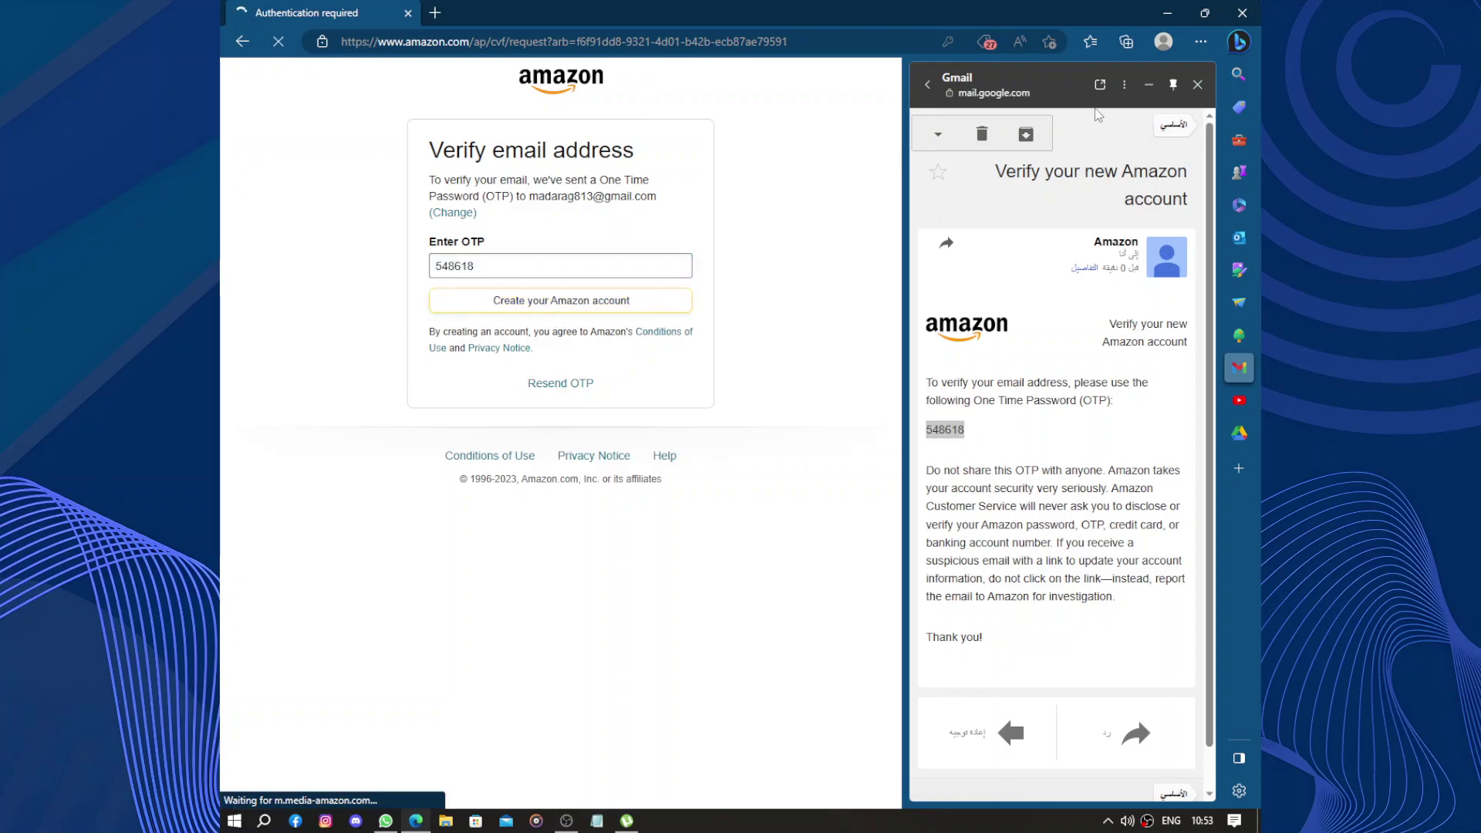
# Close the mail panel and choose Morocco as the country of residence
pyautogui.click(1197, 84)
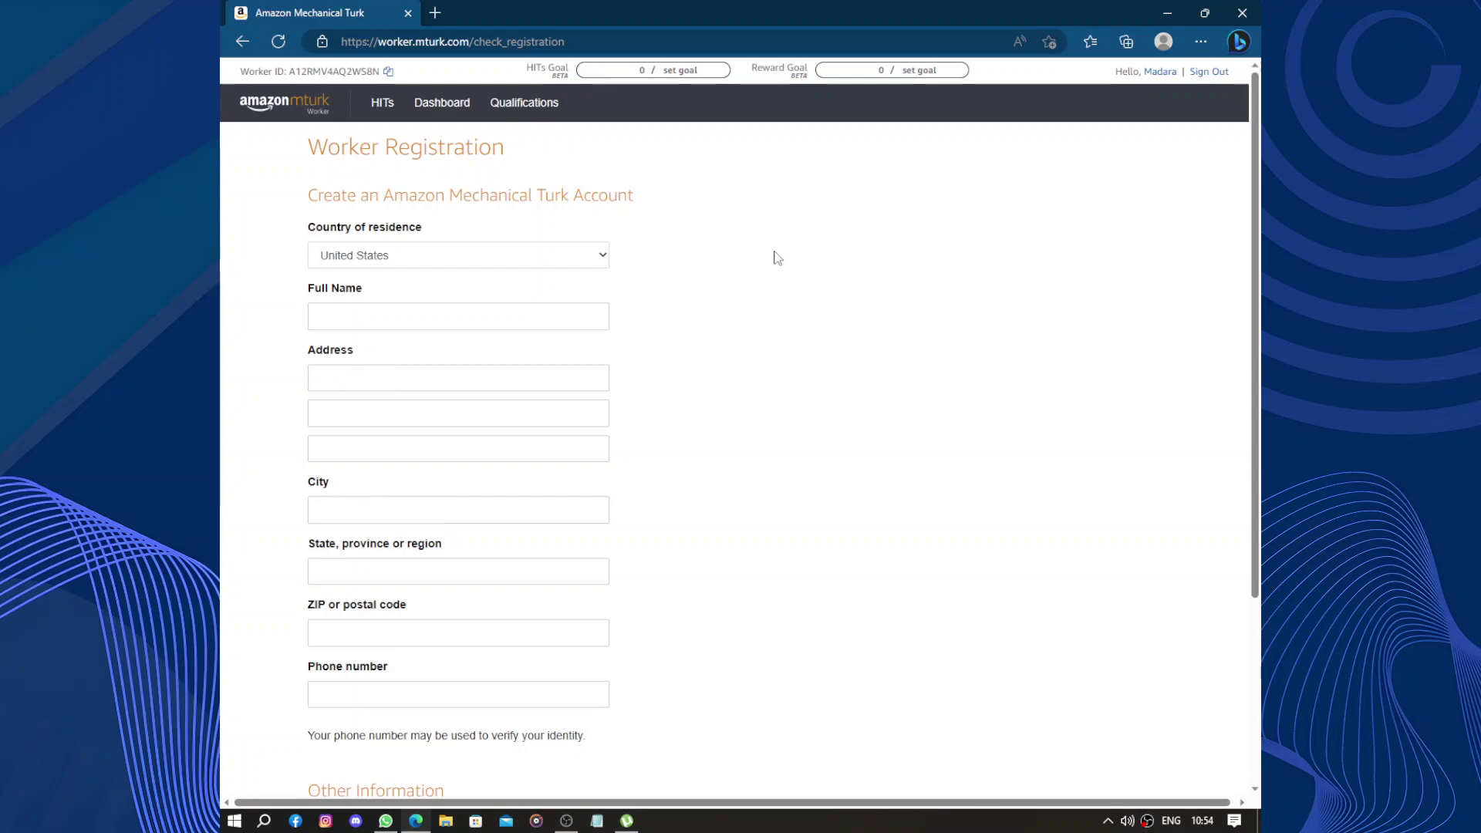
pyautogui.scroll(-3, 776, 256)
pyautogui.scroll(3, 777, 259)
pyautogui.scroll(-3, 778, 257)
pyautogui.scroll(2, 779, 256)
pyautogui.scroll(1, 778, 257)
pyautogui.click(502, 259)
pyautogui.click(501, 260)
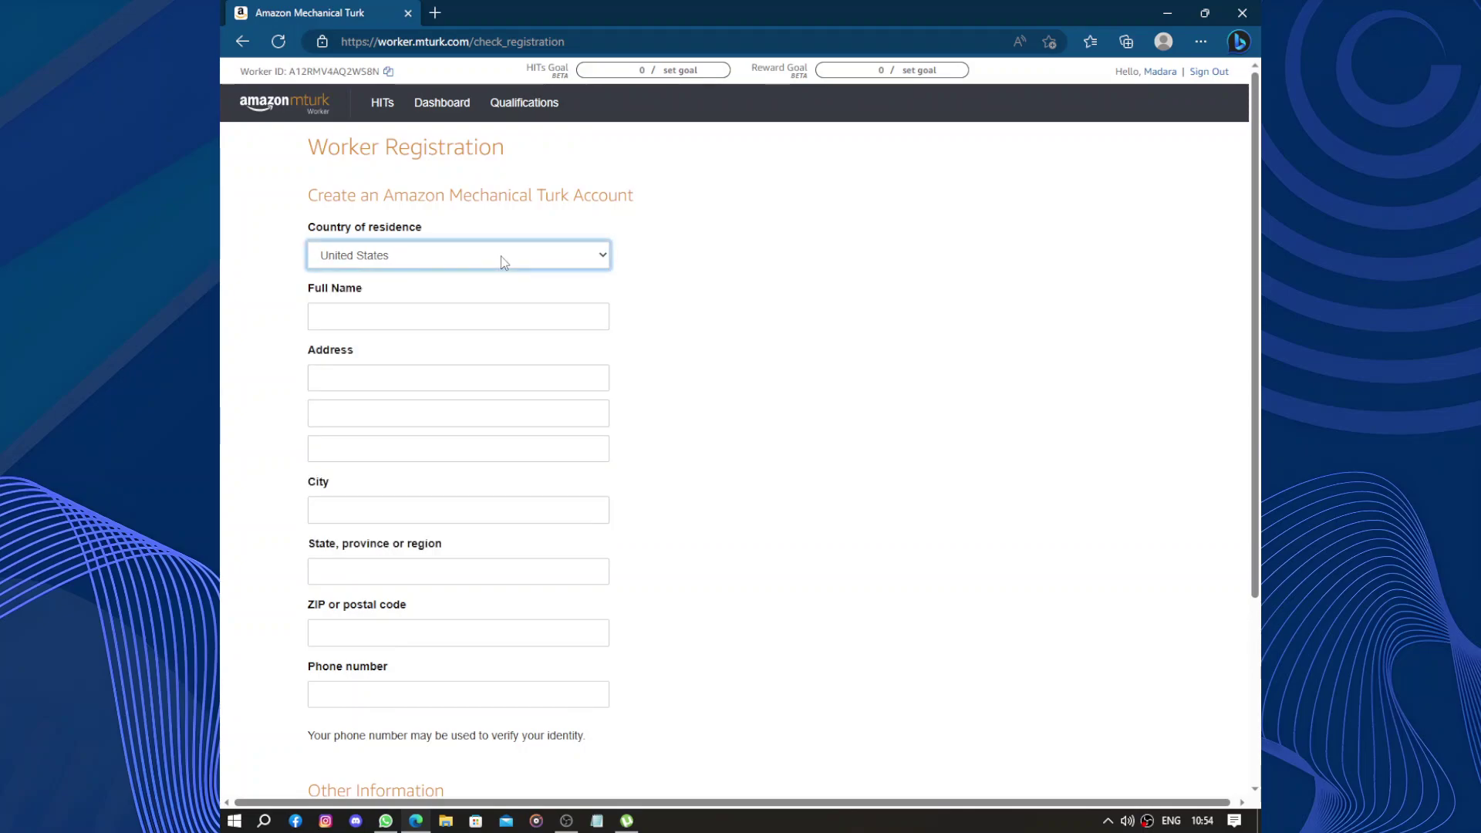
pyautogui.click(500, 260)
pyautogui.scroll(3, 500, 373)
pyautogui.scroll(15, 497, 374)
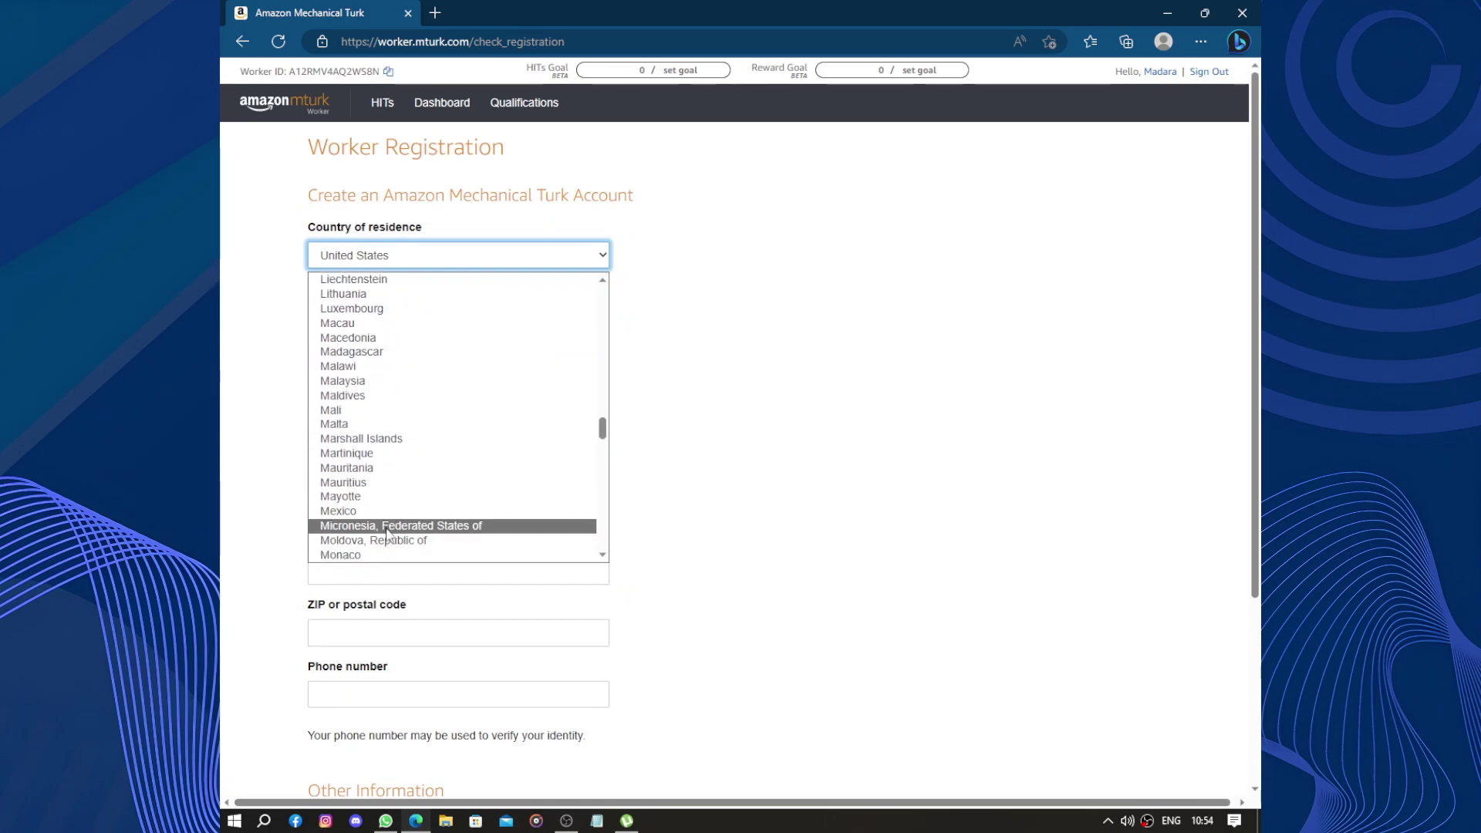
pyautogui.scroll(-1, 390, 526)
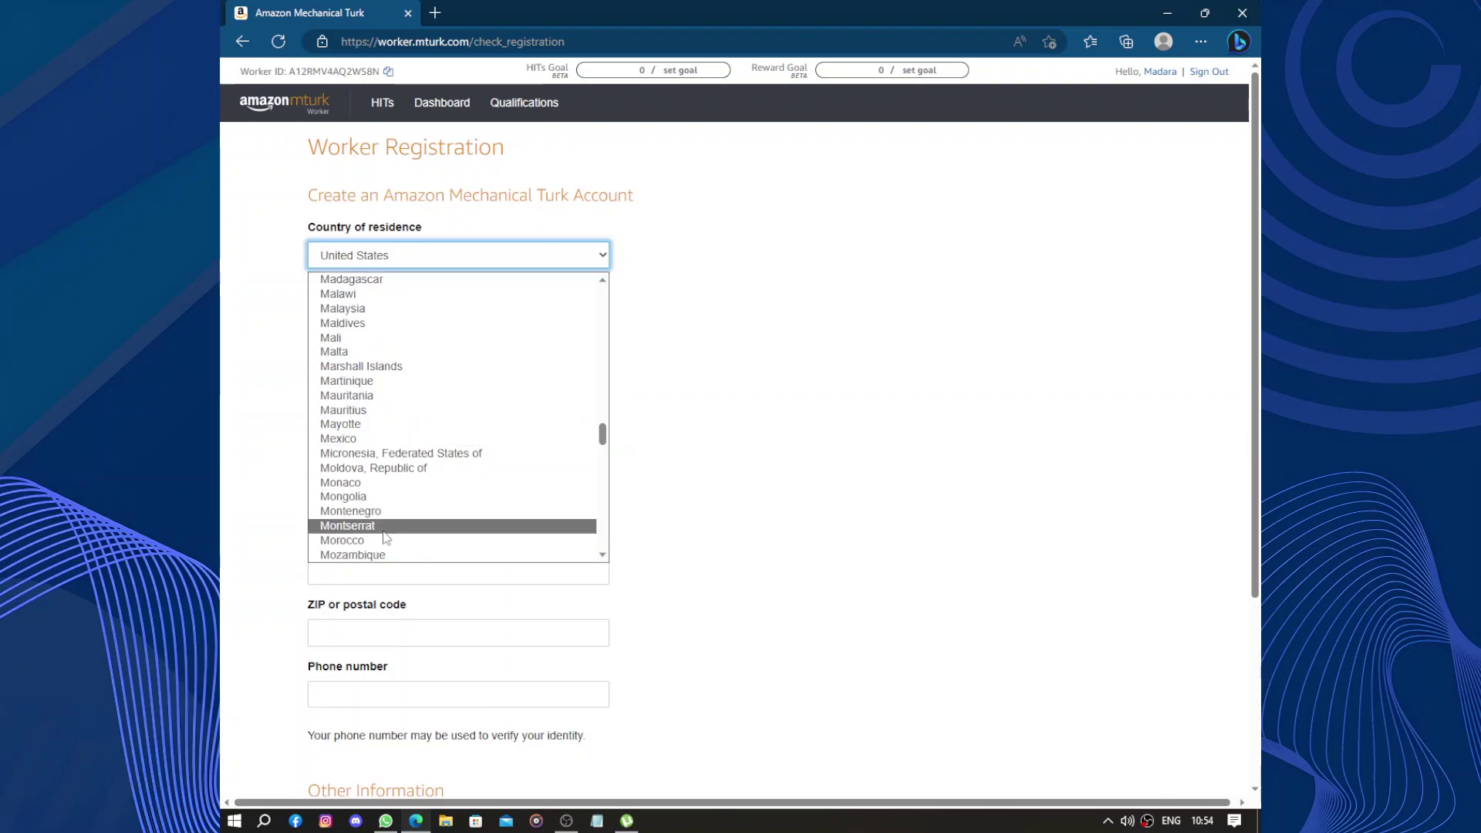
pyautogui.click(390, 540)
# Fill the name and address from saved info and enter the state or region
pyautogui.click(501, 309)
pyautogui.click(473, 380)
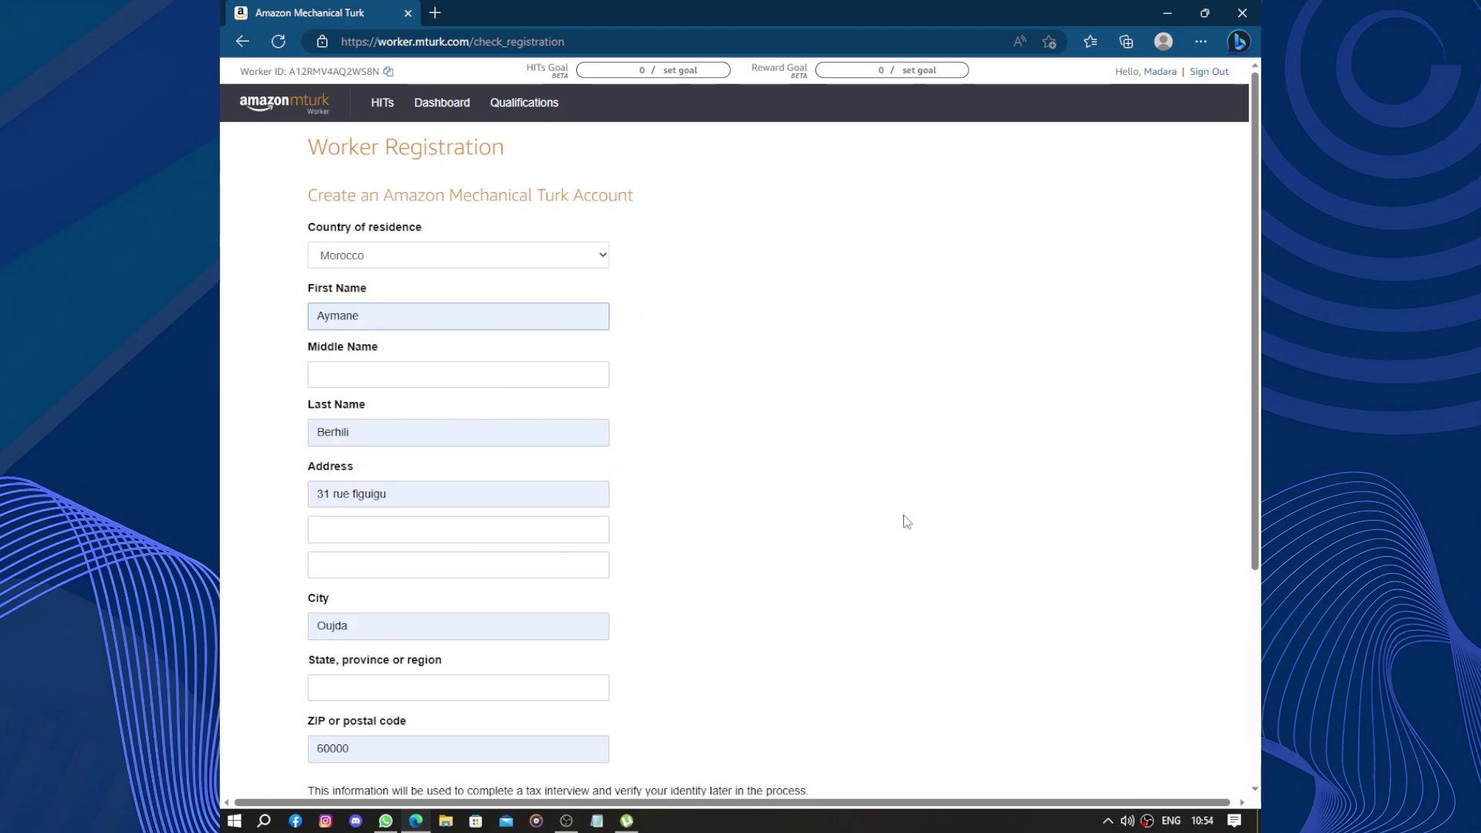
pyautogui.scroll(-5, 876, 535)
pyautogui.click(411, 382)
pyautogui.write('O')
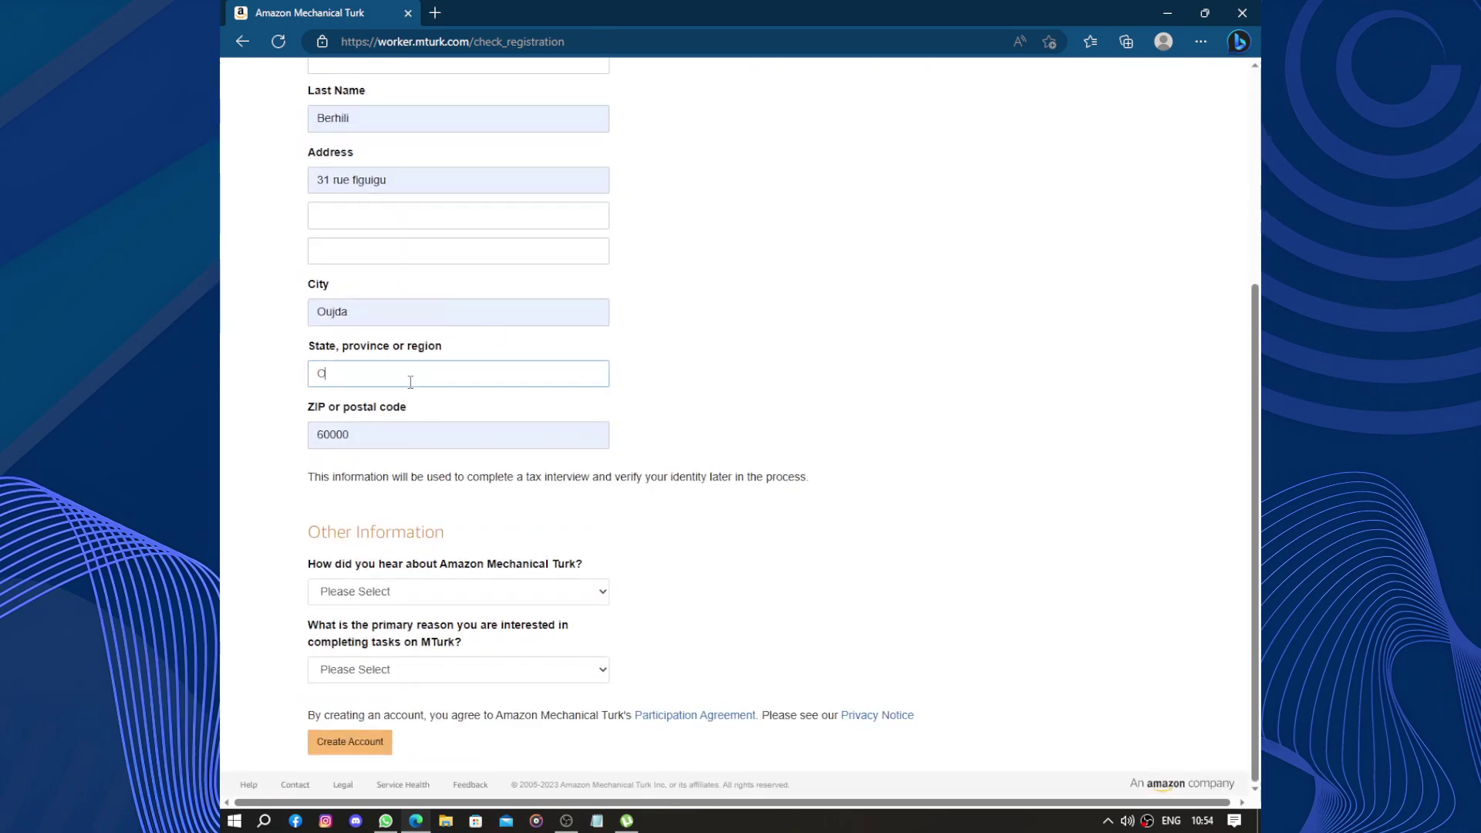
pyautogui.write('rietale')
pyautogui.press('BackSpace')
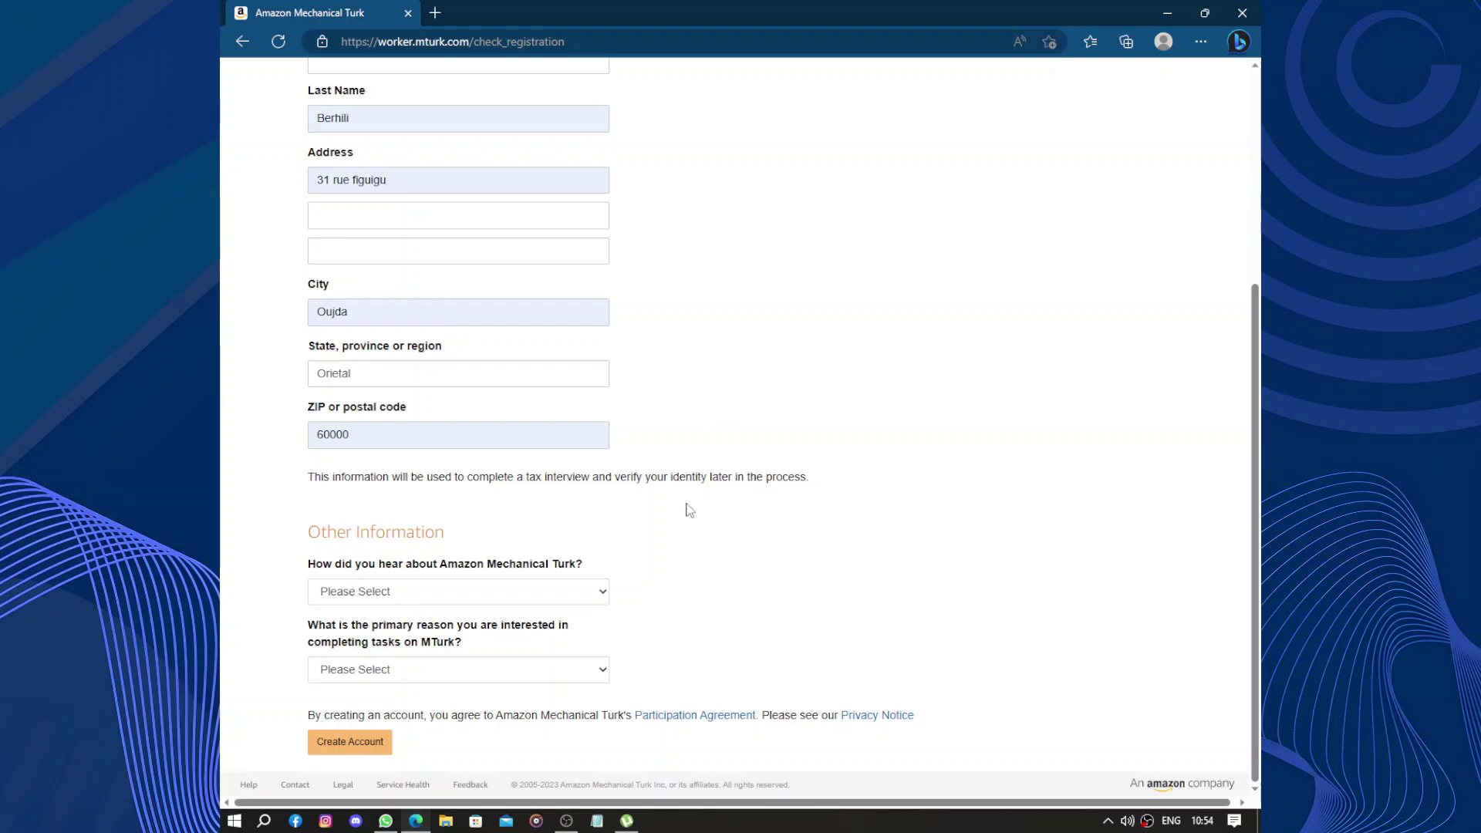
# Answer 'Family or Friends' and 'I want to earn rewards', then create the worker account
pyautogui.click(579, 596)
pyautogui.click(672, 571)
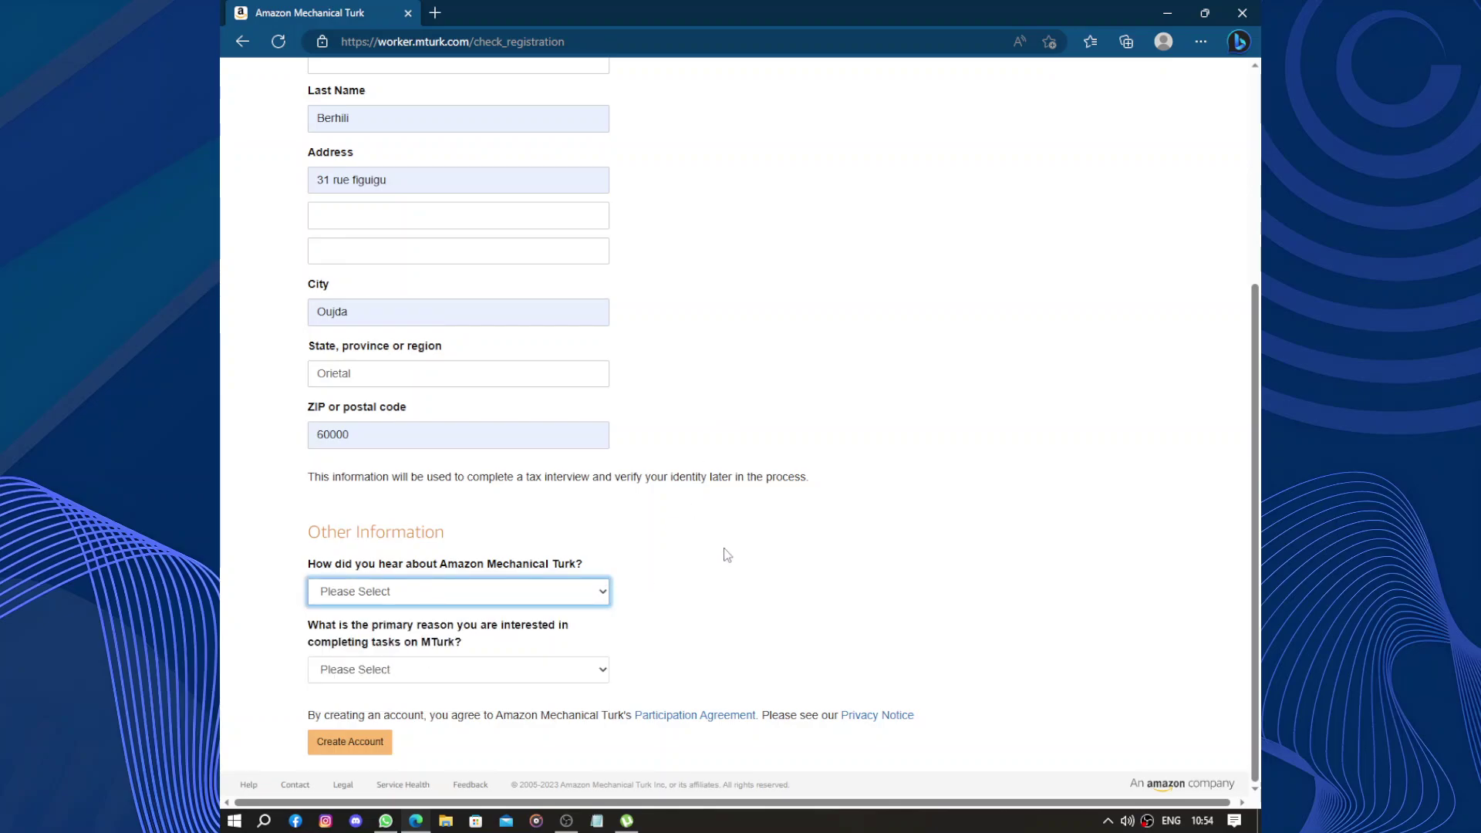
pyautogui.click(572, 594)
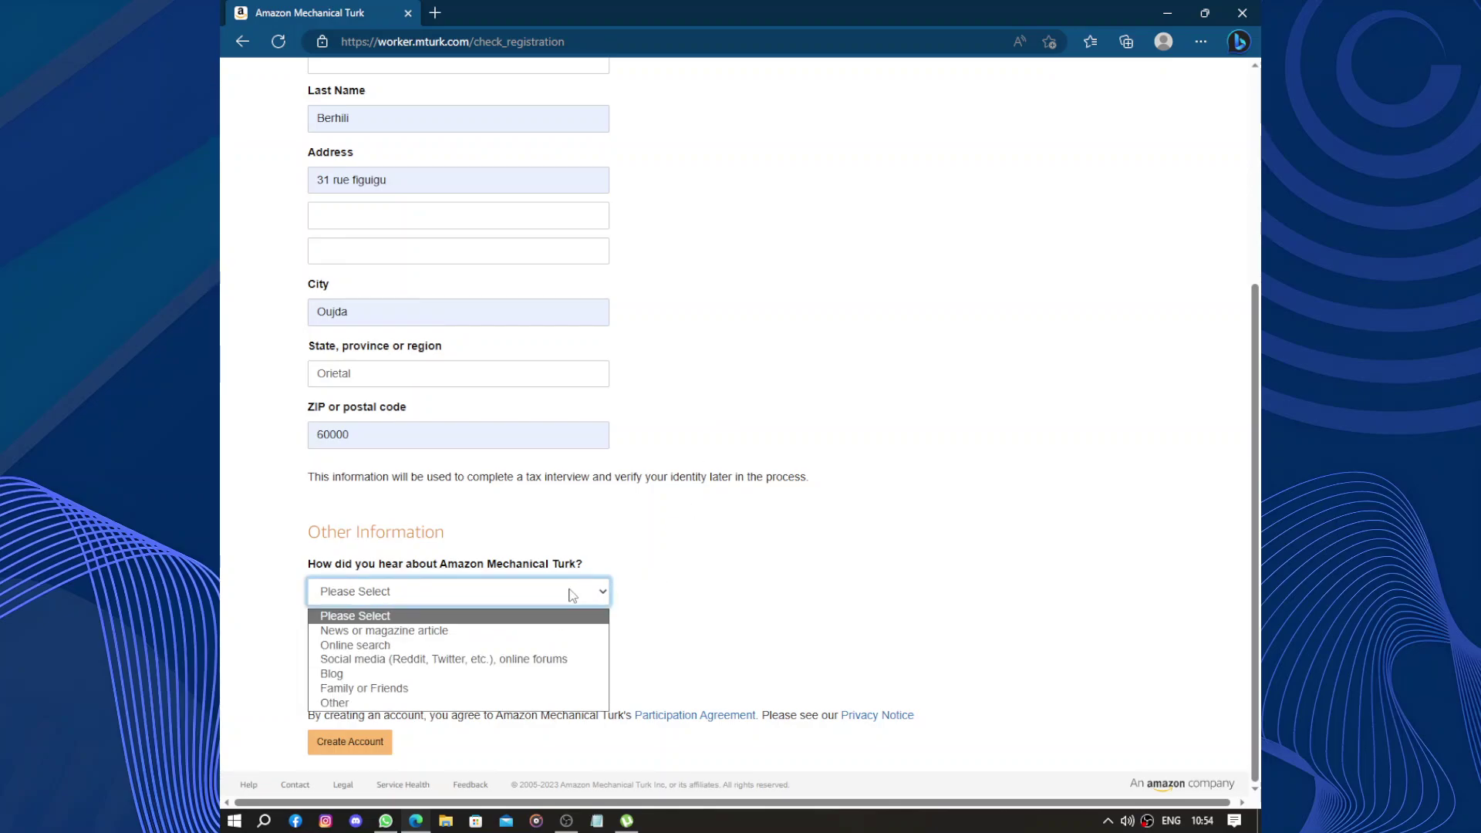
pyautogui.click(504, 692)
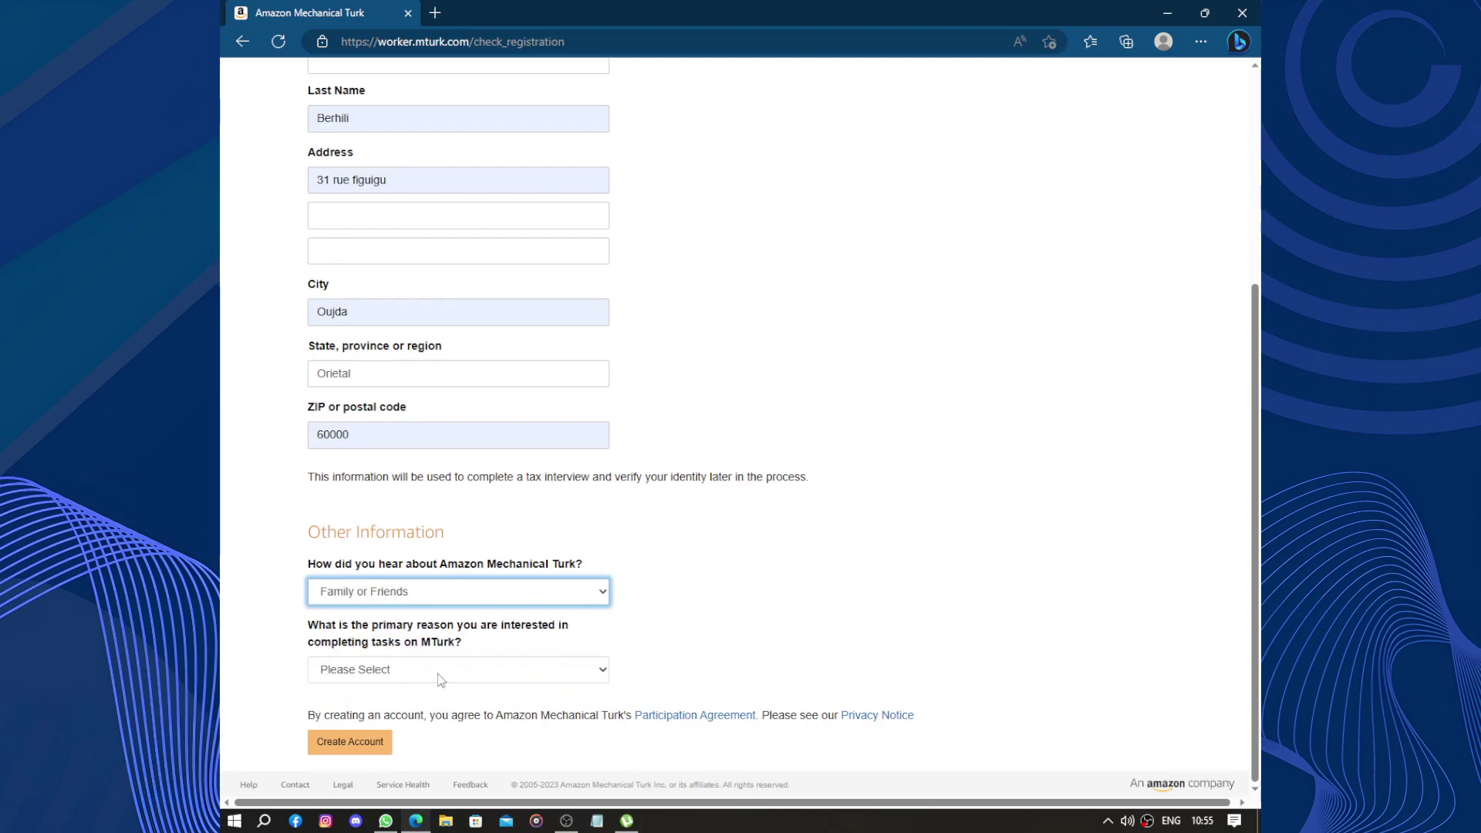
pyautogui.click(433, 673)
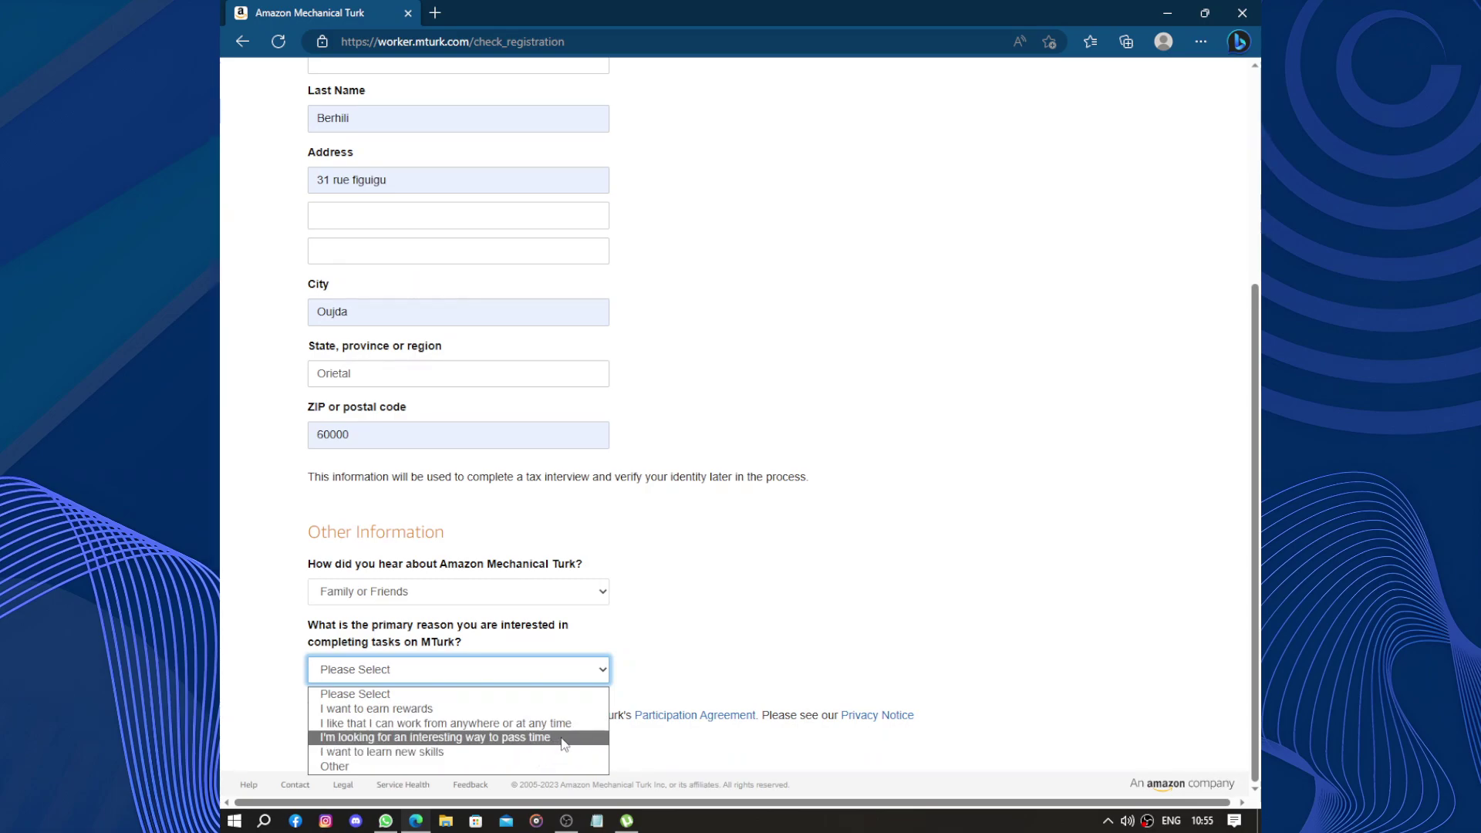
pyautogui.click(423, 709)
pyautogui.click(362, 747)
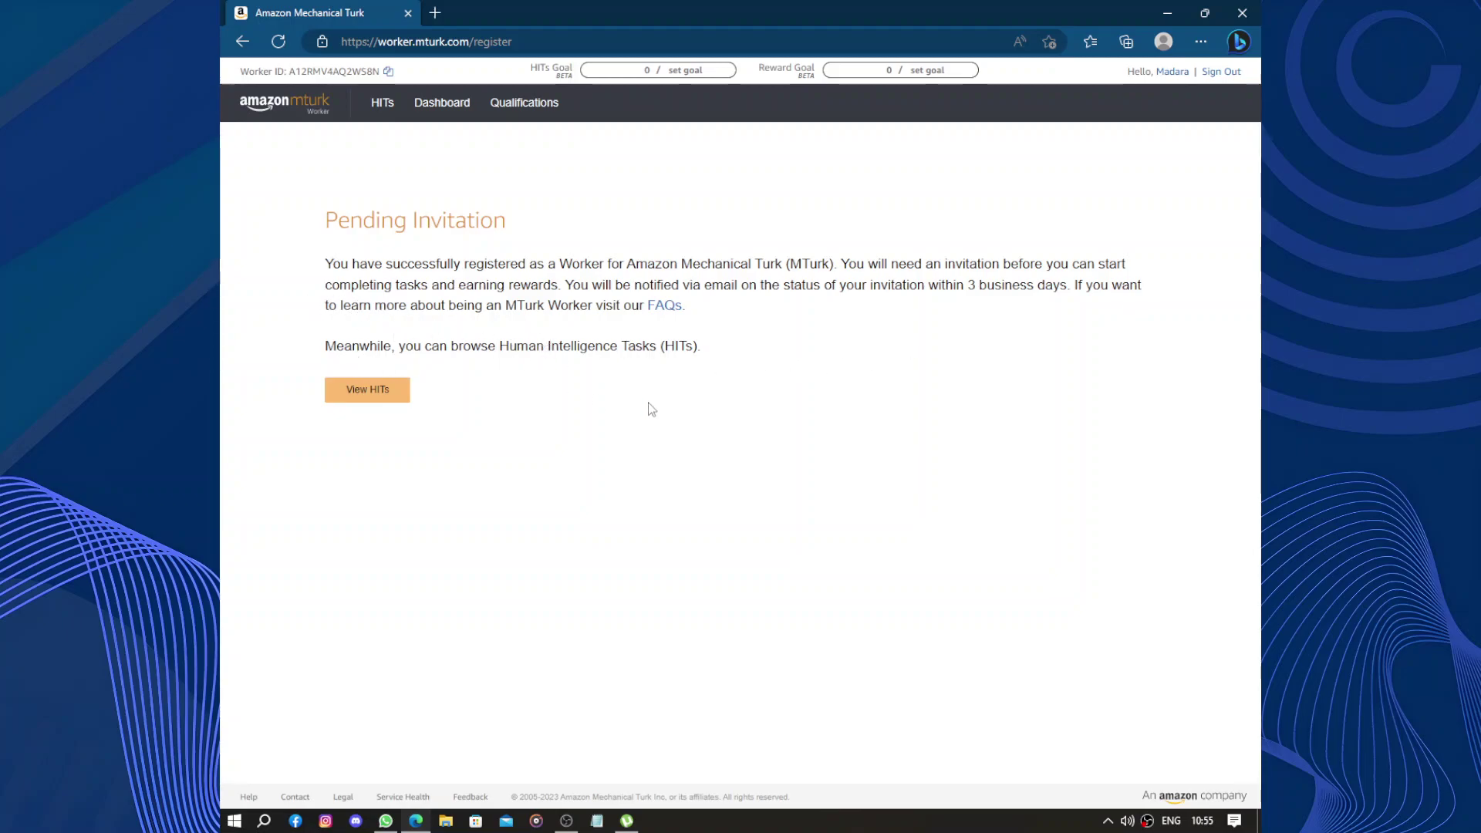
# Open View HITs and scroll through the 315 available HIT Groups
pyautogui.click(380, 392)
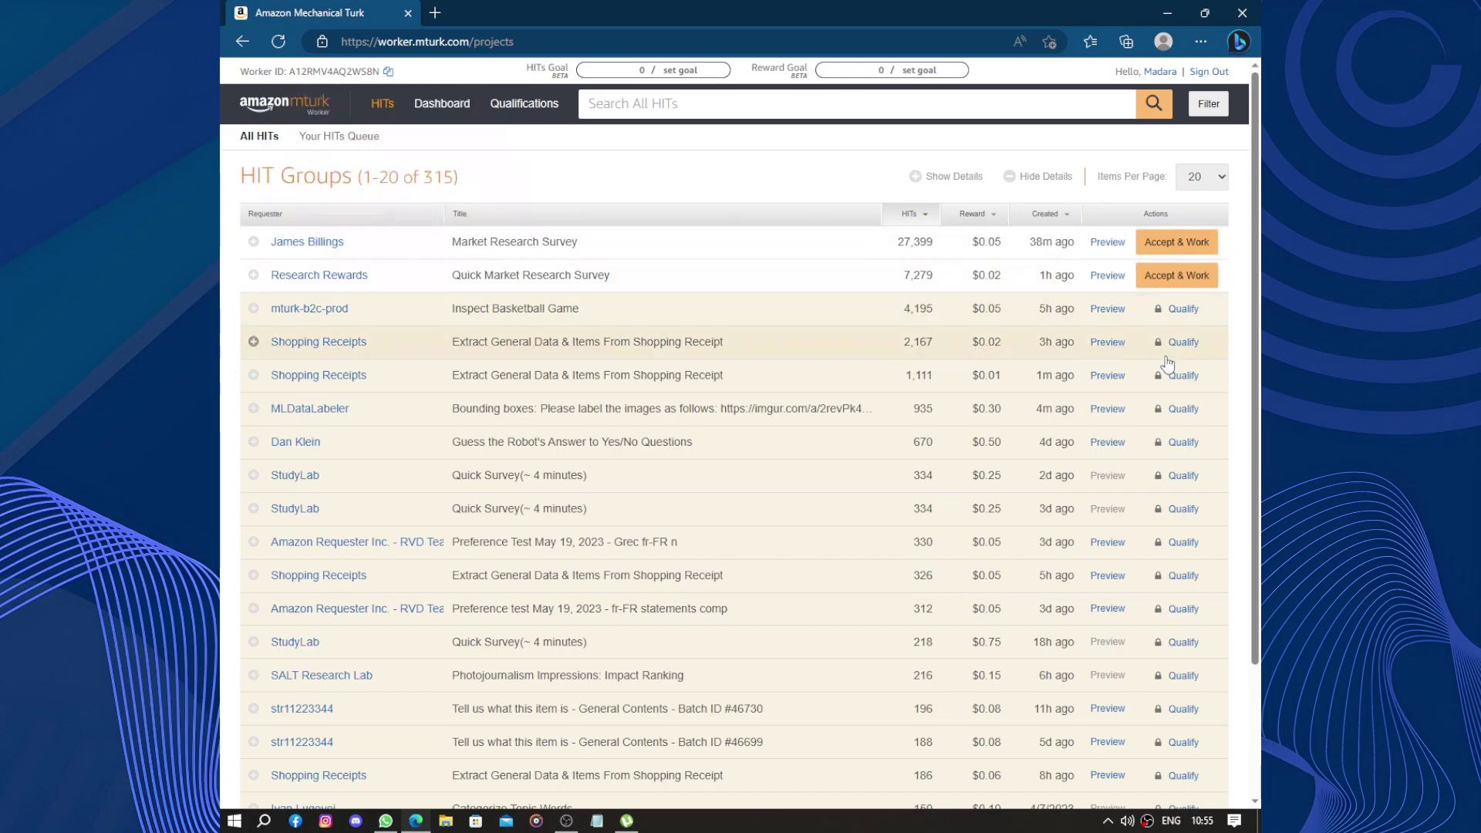
pyautogui.scroll(-3, 839, 409)
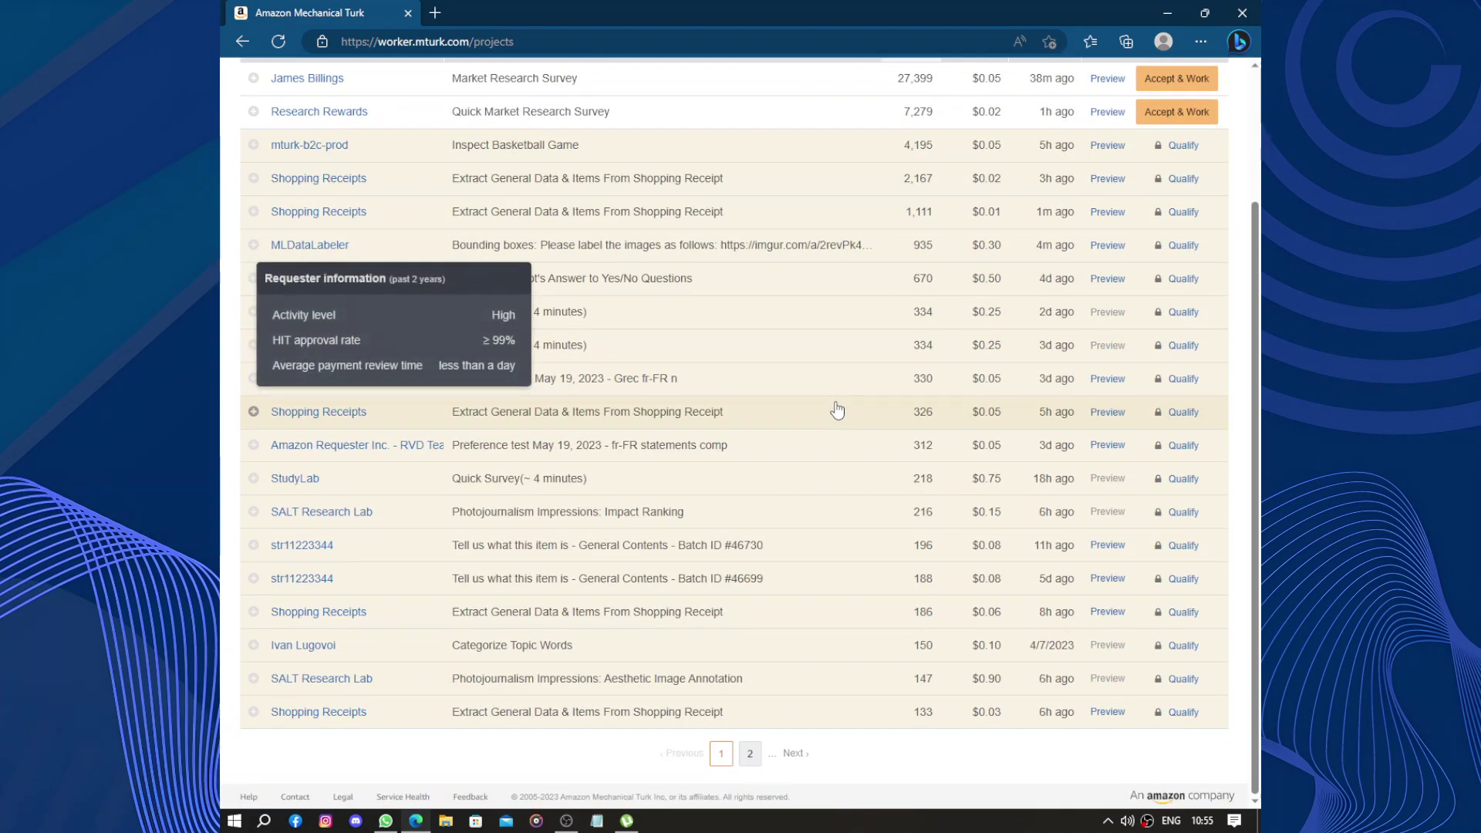
pyautogui.scroll(3, 838, 409)
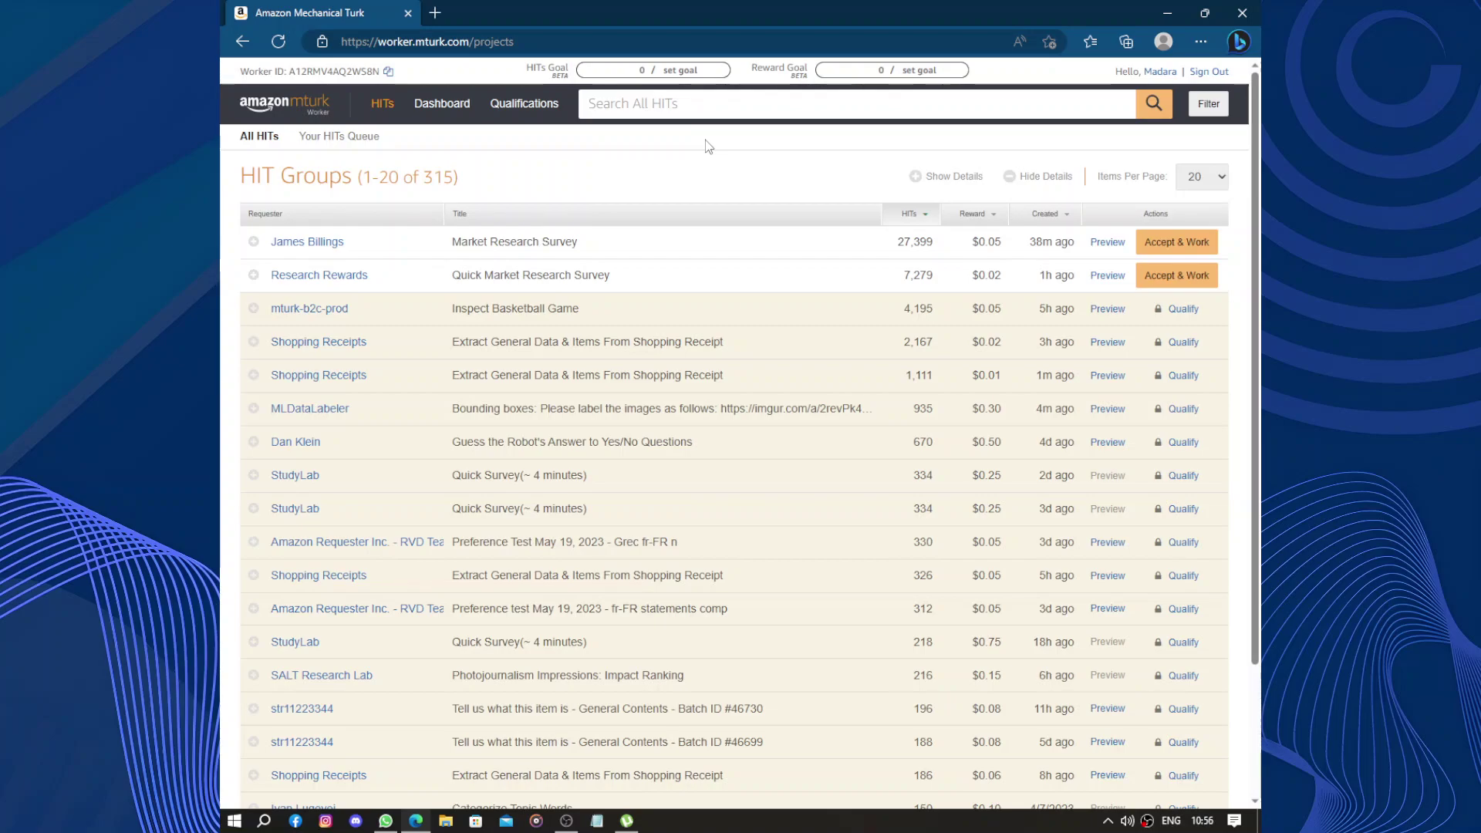
pyautogui.scroll(-3, 706, 145)
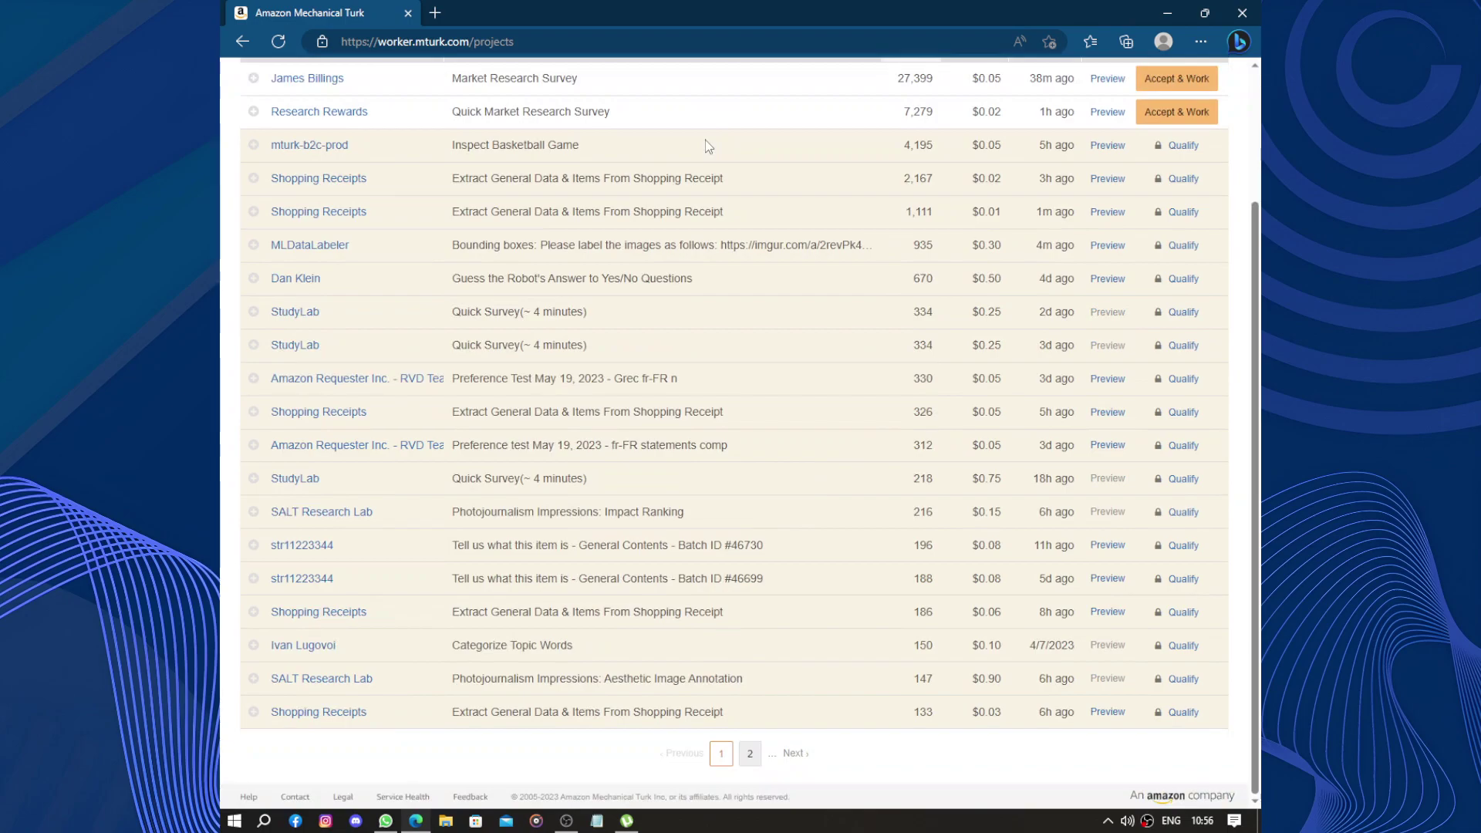
pyautogui.scroll(3, 704, 144)
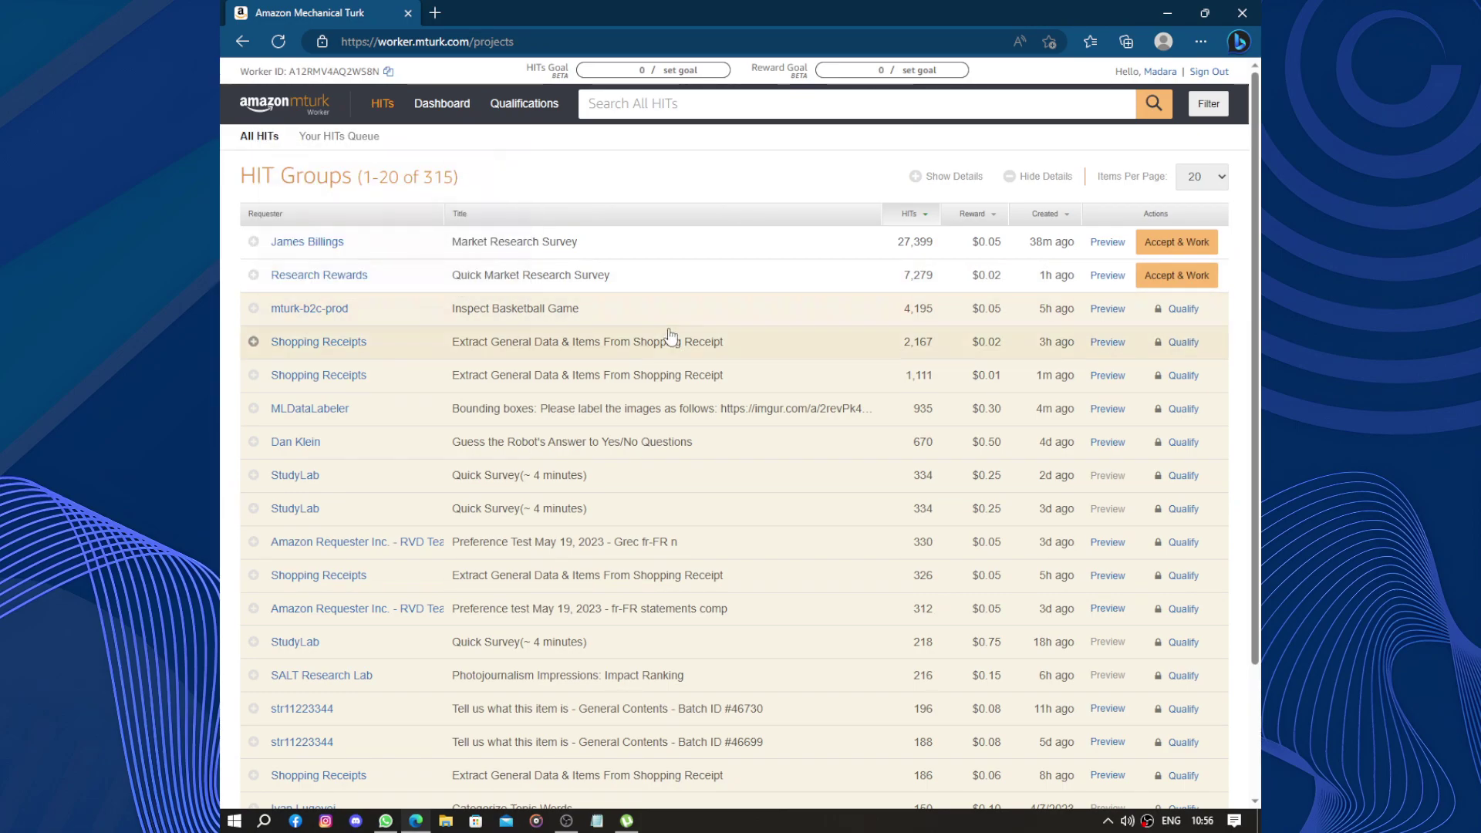
pyautogui.scroll(-2, 696, 321)
pyautogui.scroll(2, 696, 321)
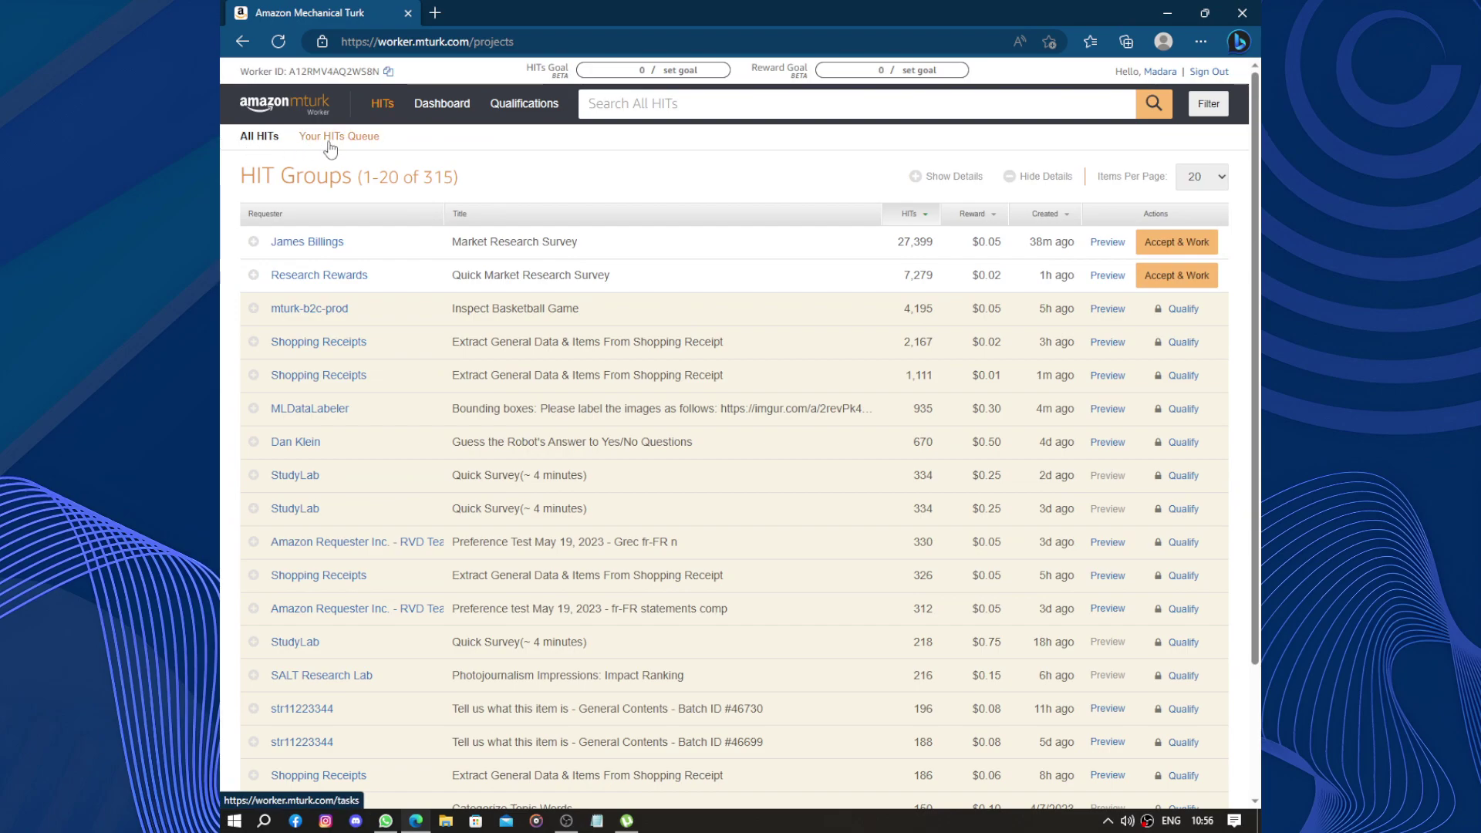
# Visit Your HITs Queue, All HITs and Qualifications, ending on the Dashboard overview
pyautogui.click(337, 139)
pyautogui.click(256, 136)
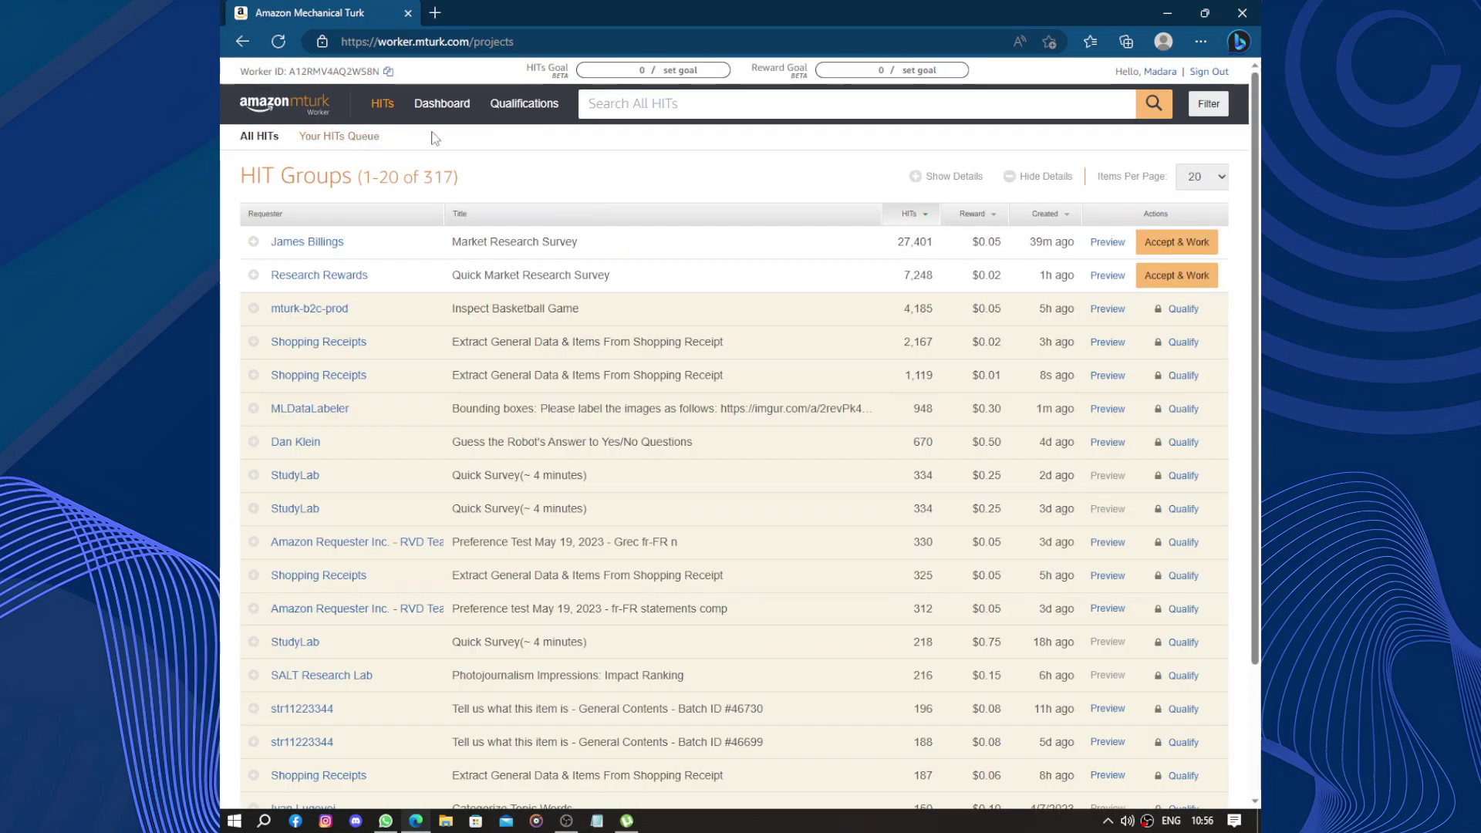
pyautogui.click(513, 108)
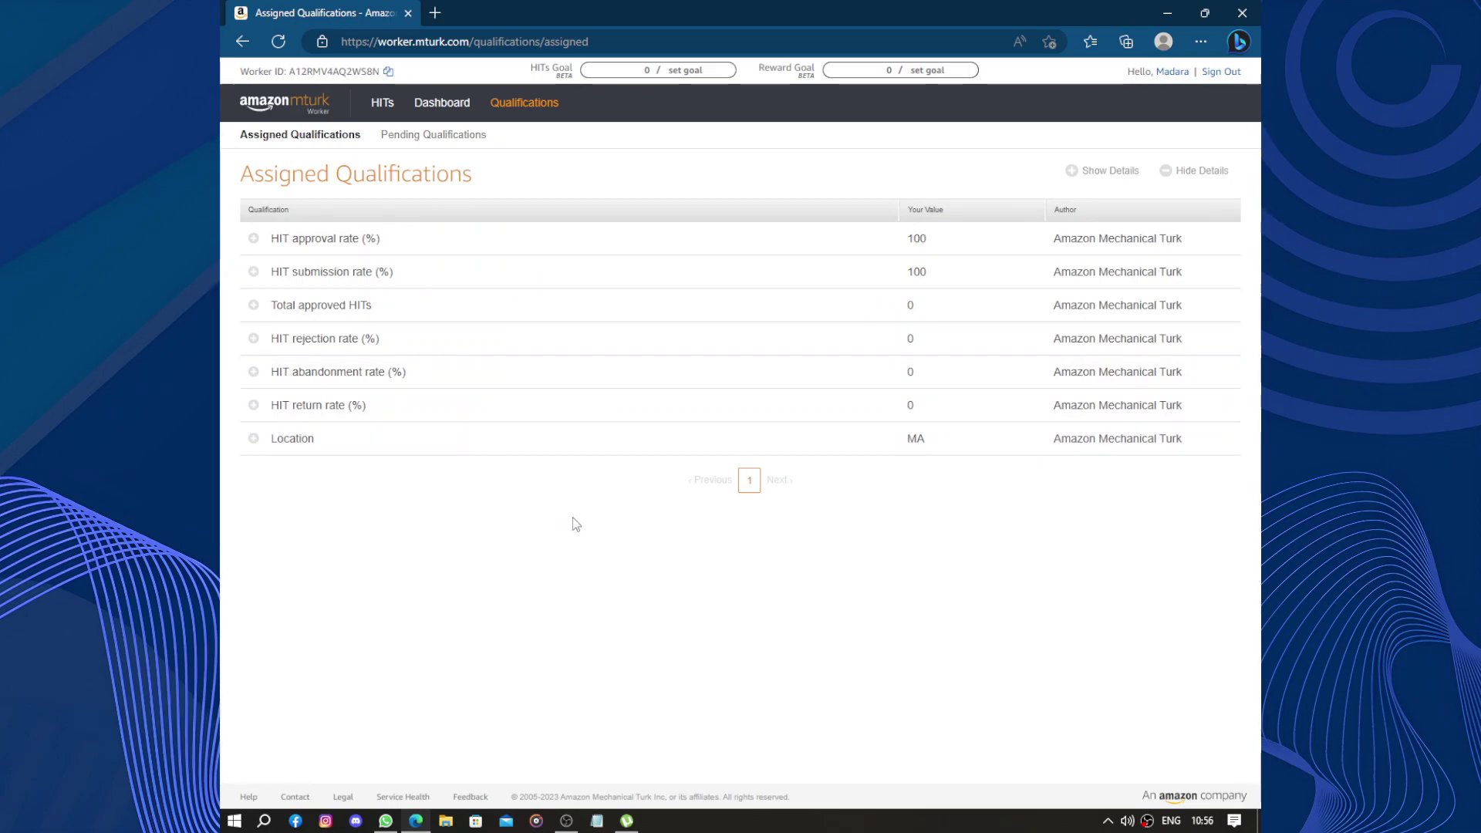
pyautogui.click(436, 117)
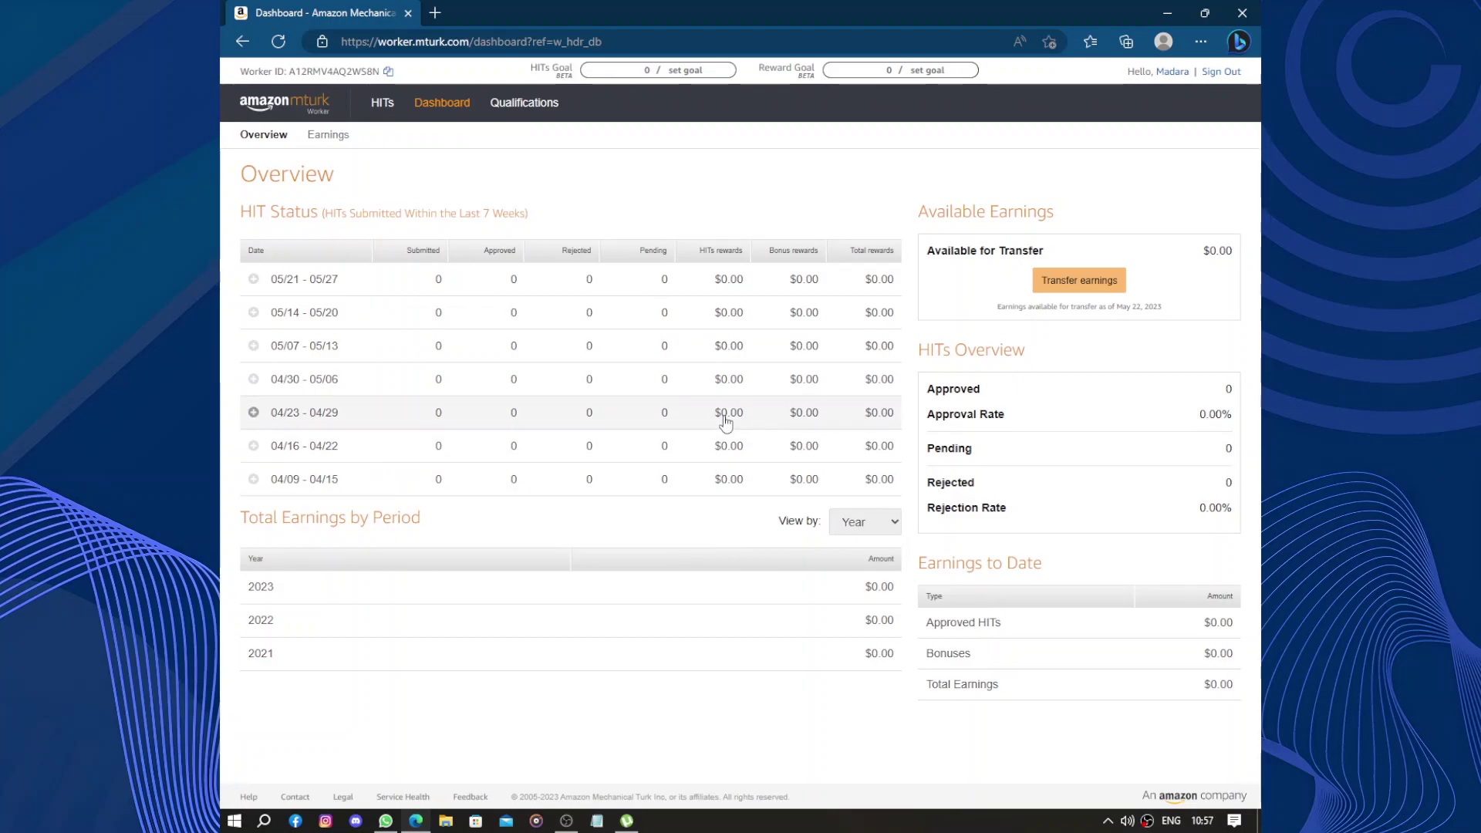
# Open Qualifications to see 100% approval and submission rates and location MA
pyautogui.click(524, 105)
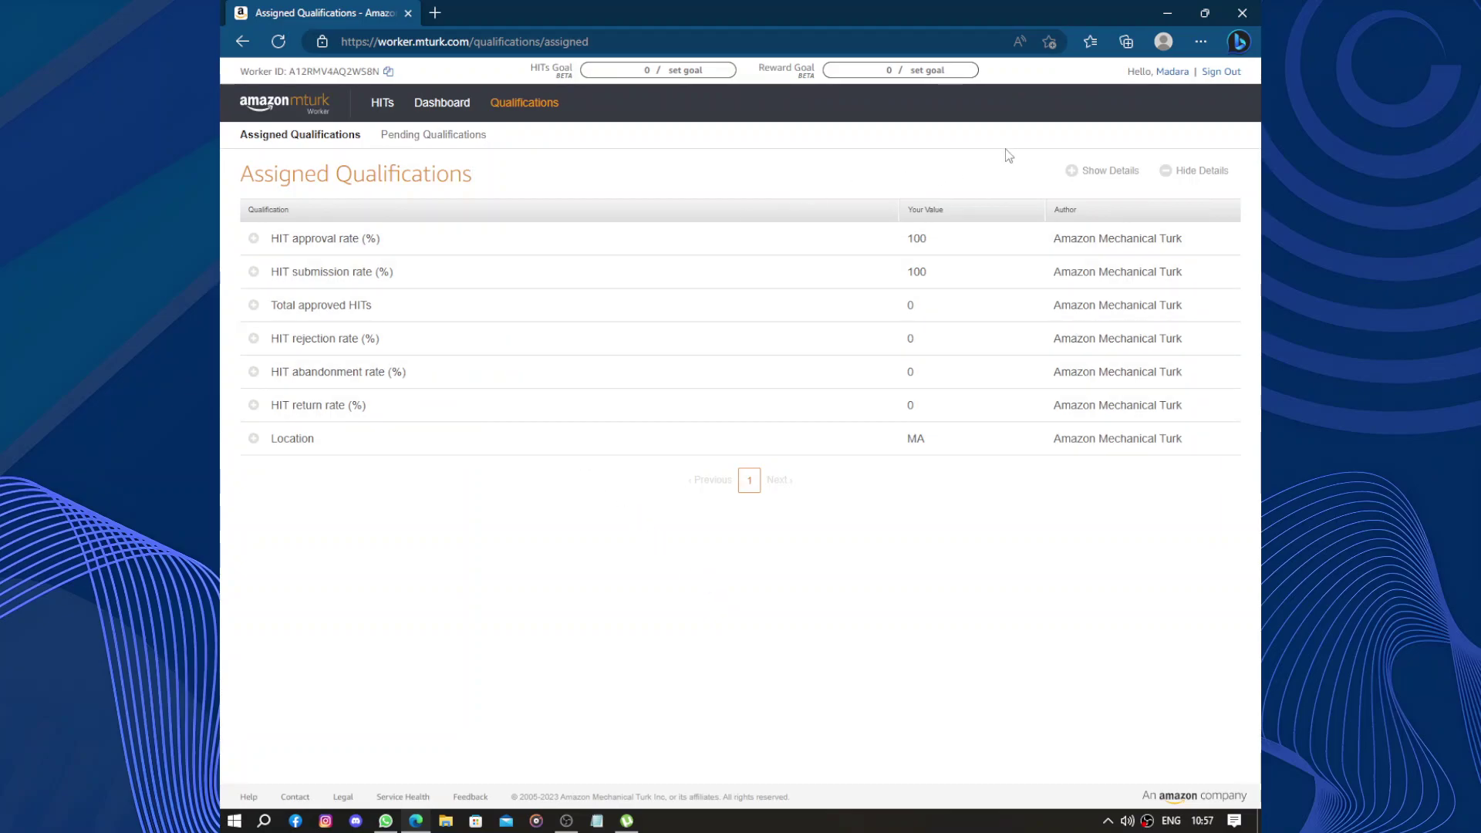
# Check the registration review status and set a reward goal of 10000
pyautogui.click(1173, 72)
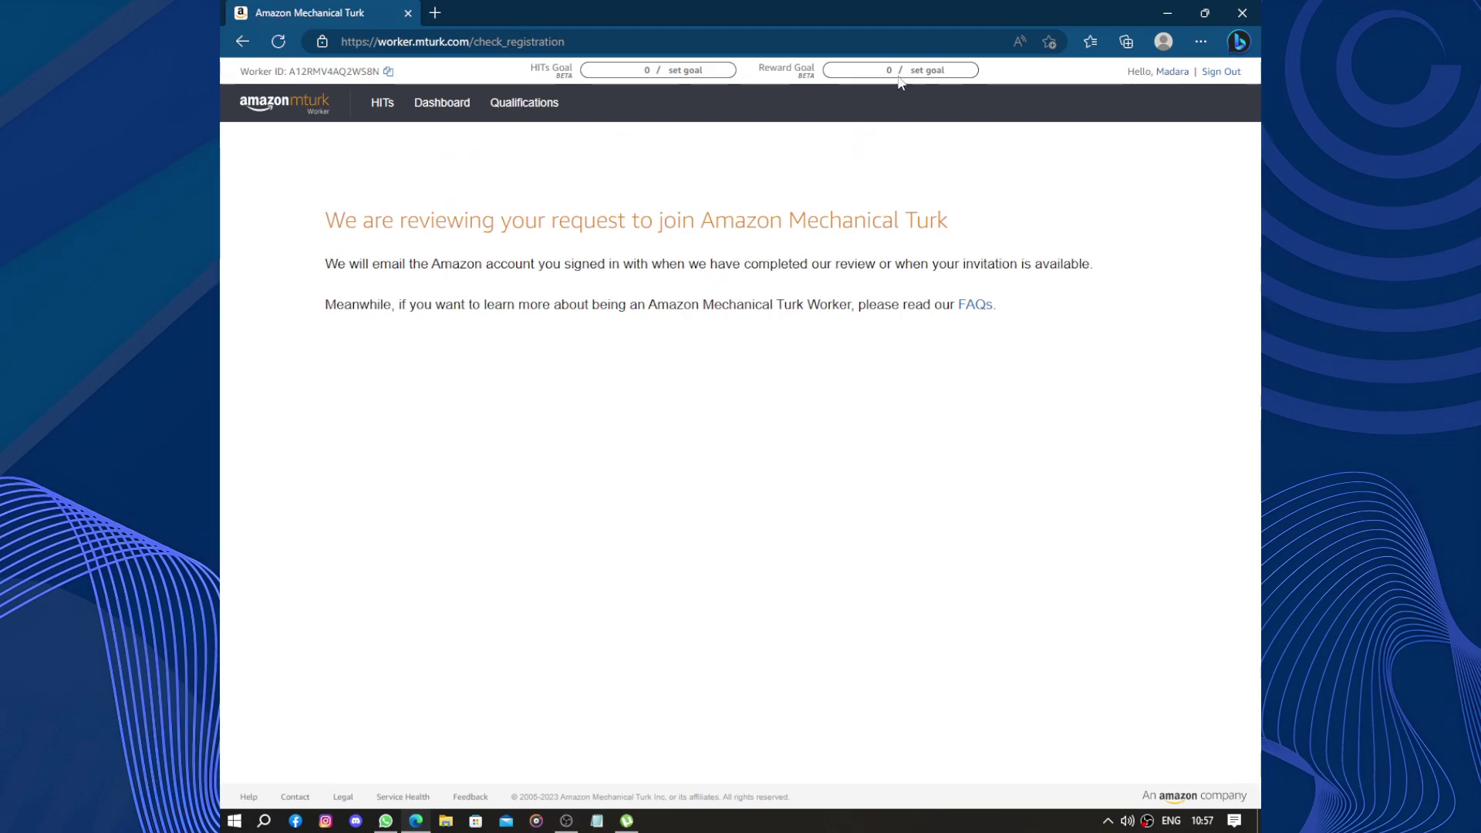
pyautogui.click(935, 68)
pyautogui.write('1000000')
pyautogui.press('Return')
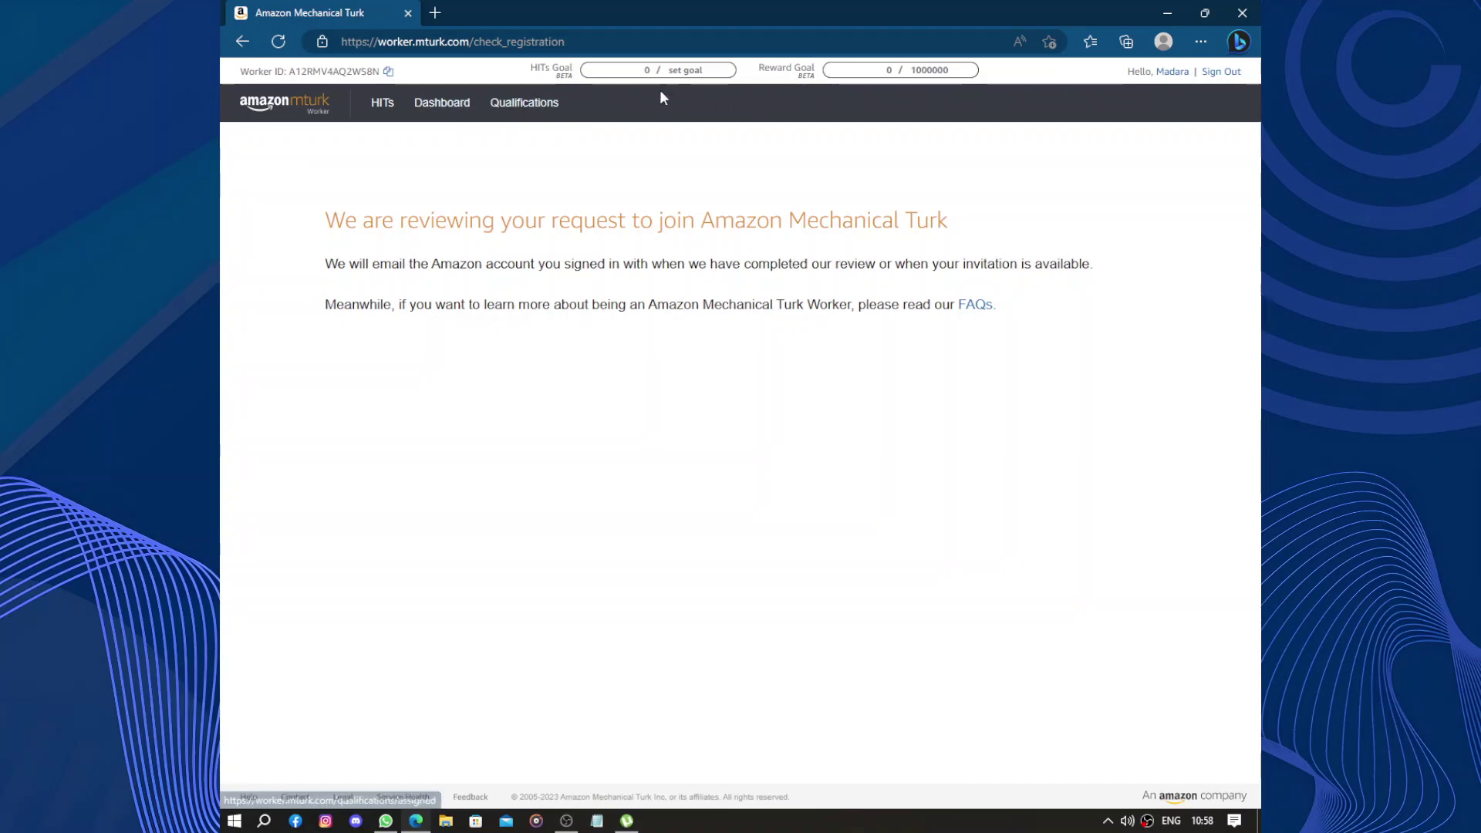
# Set the HITs goal to 1000
pyautogui.click(702, 70)
pyautogui.write('1000')
pyautogui.press('Return')
# Return to the HIT list and expand Inspect Basketball Game to review its time and qualifications
pyautogui.click(297, 104)
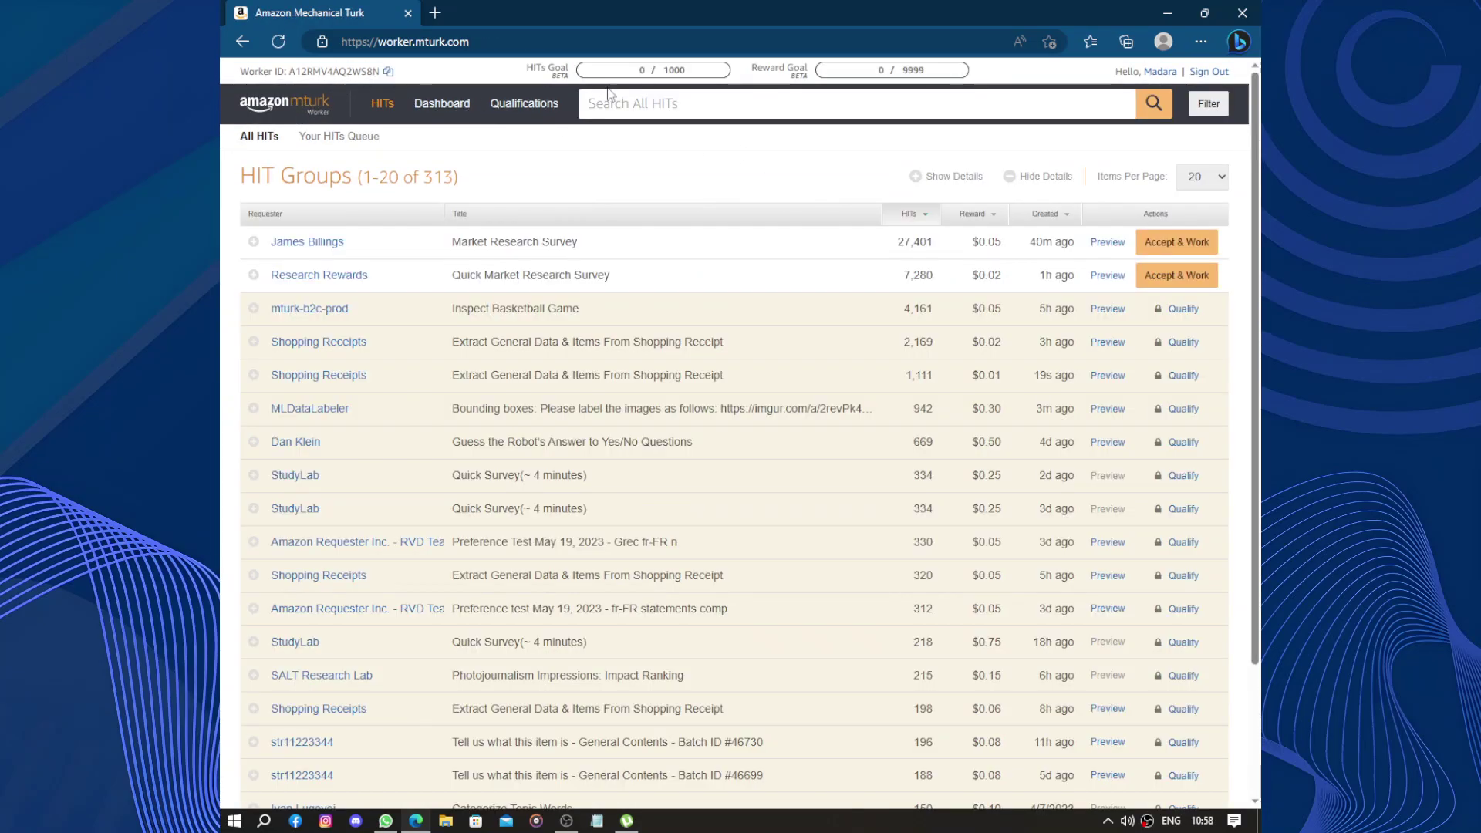
pyautogui.scroll(-3, 753, 172)
pyautogui.scroll(3, 751, 166)
pyautogui.moveTo(490, 316)
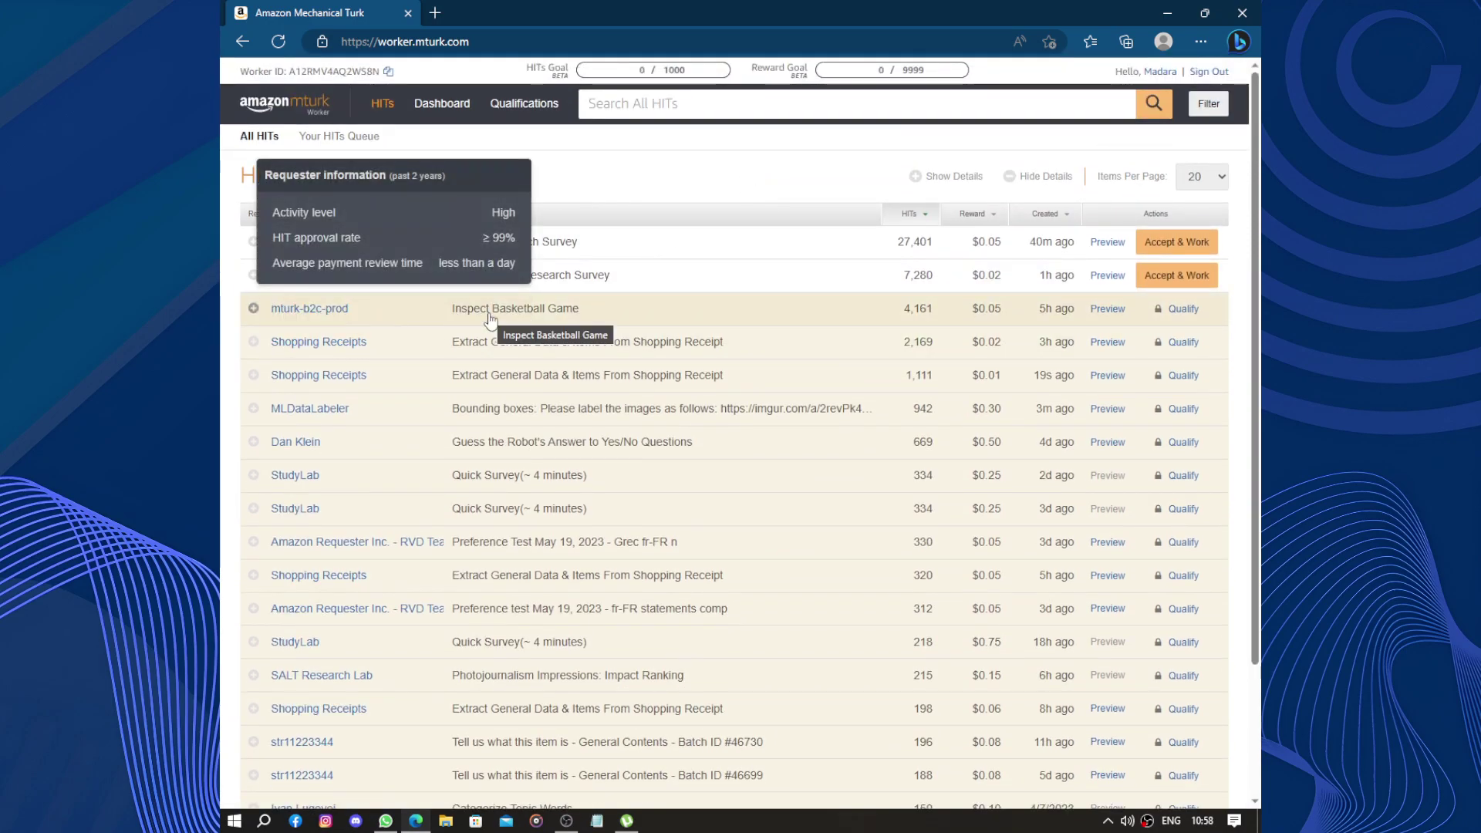
pyautogui.click(559, 309)
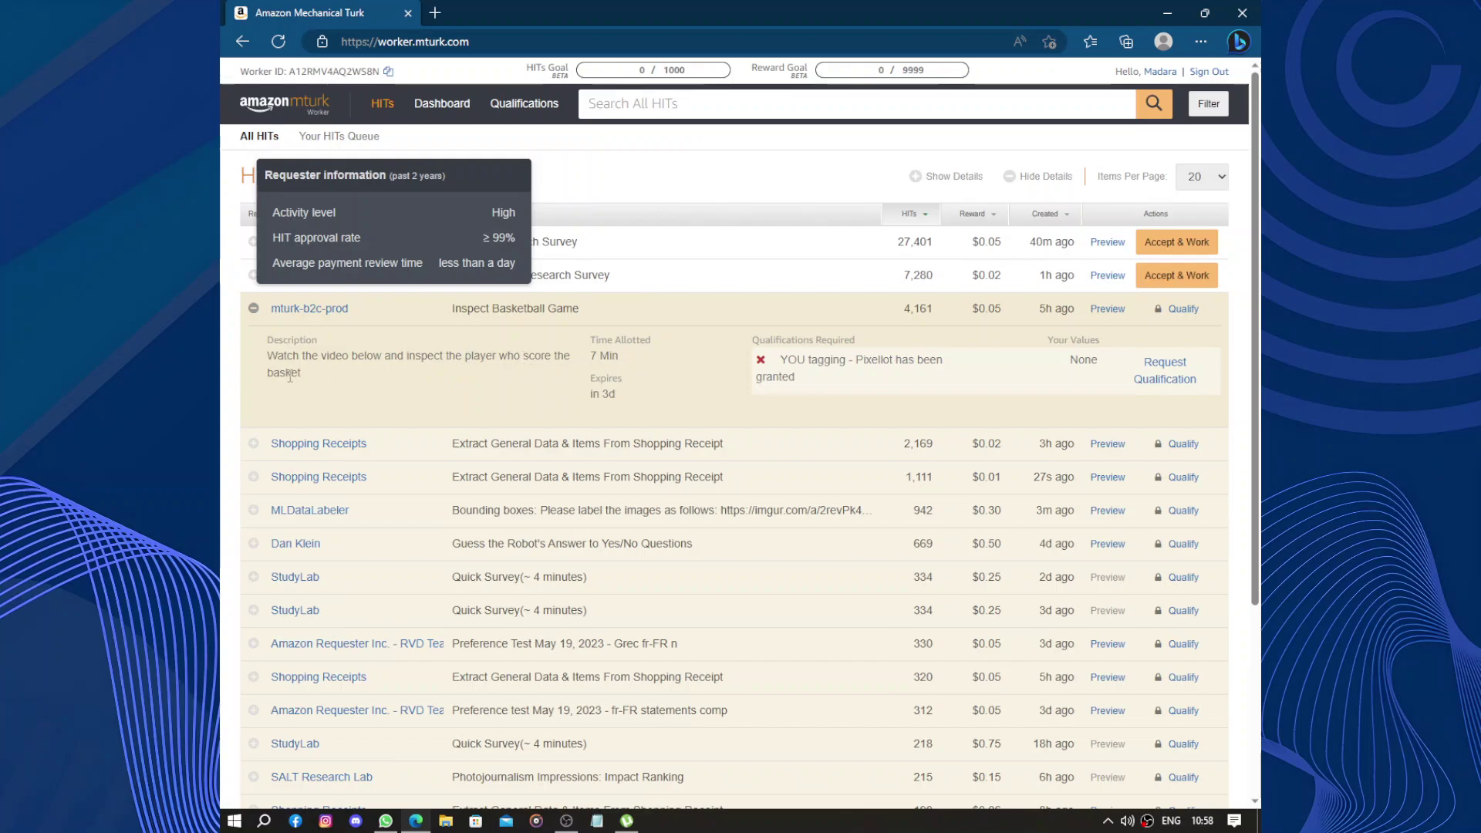
pyautogui.moveTo(589, 353); pyautogui.dragTo(628, 361)
pyautogui.click(643, 378)
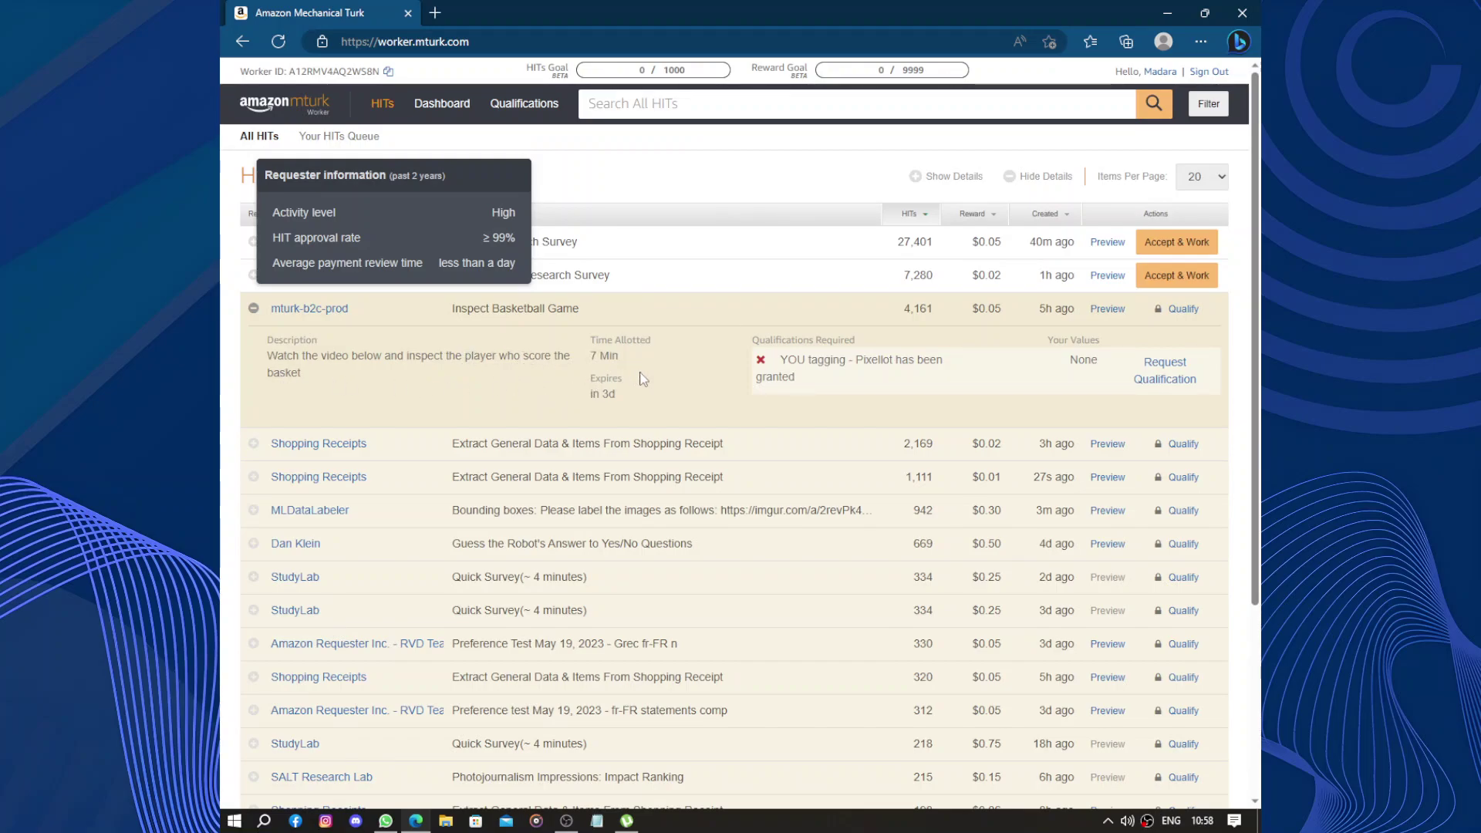
pyautogui.moveTo(879, 360); pyautogui.dragTo(839, 392)
pyautogui.click(839, 392)
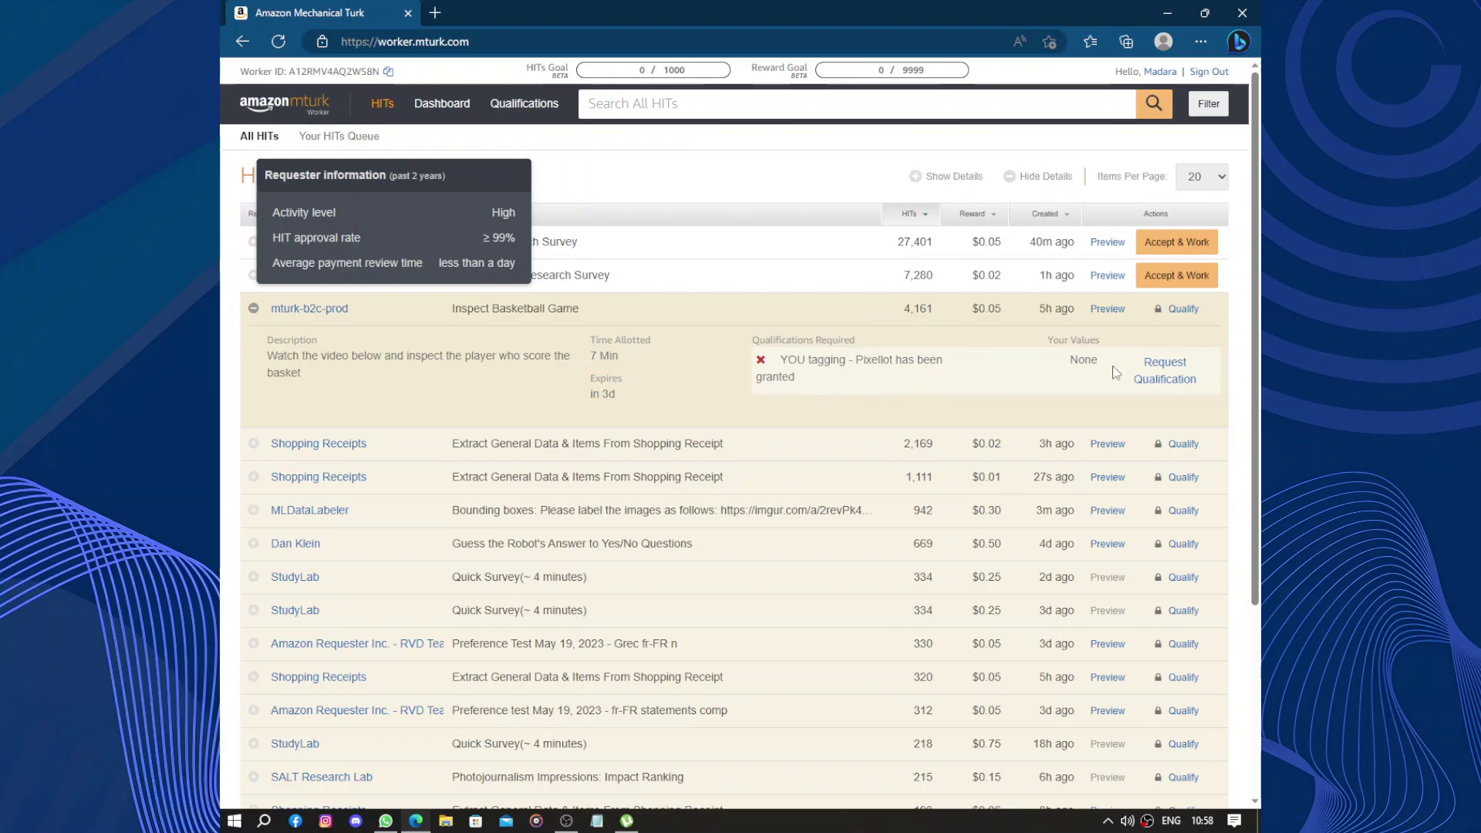
pyautogui.click(860, 316)
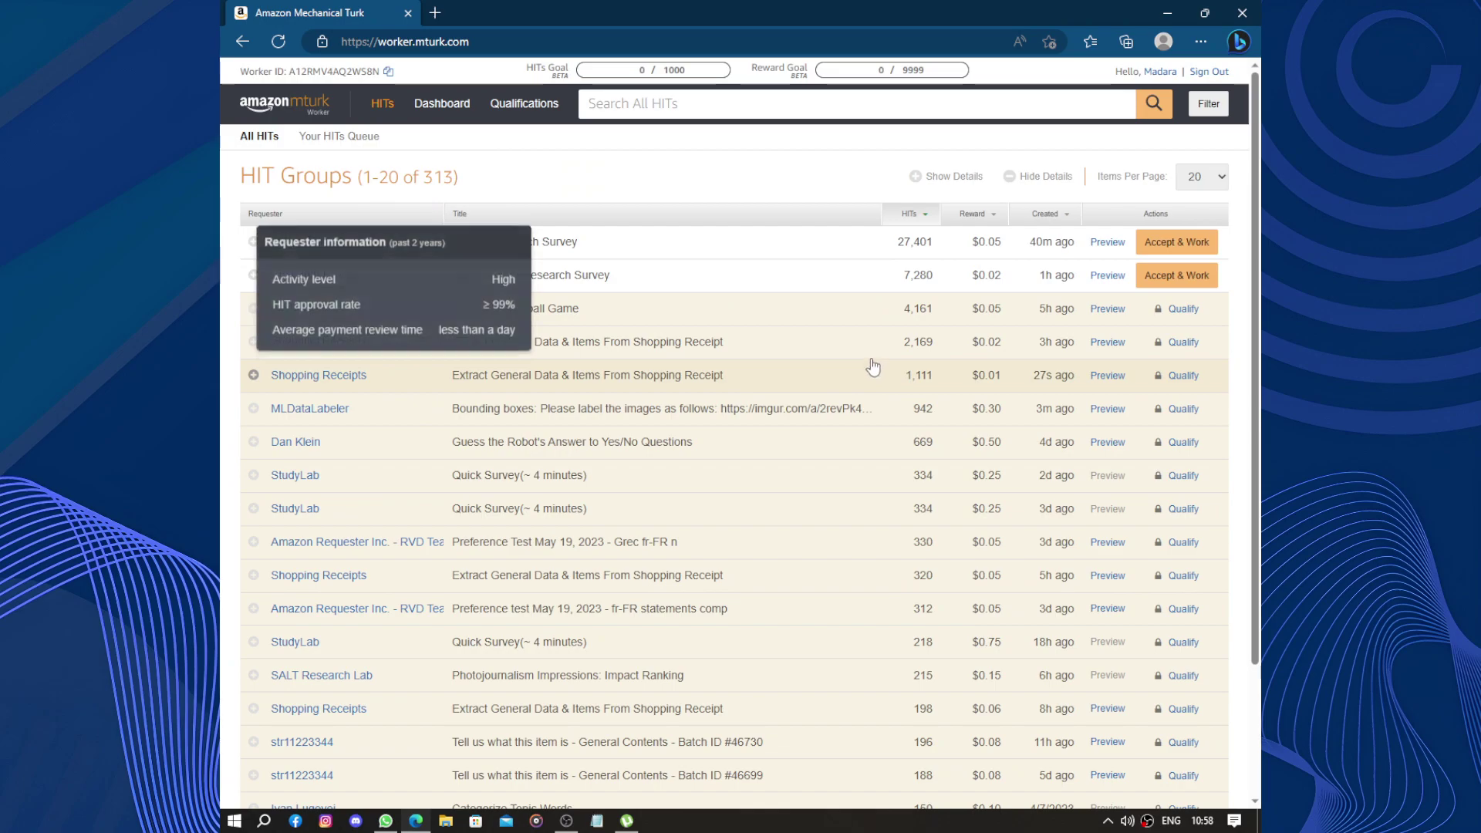
# Expand and collapse the Shopping Receipts details, then recheck Inspect Basketball Game
pyautogui.click(870, 352)
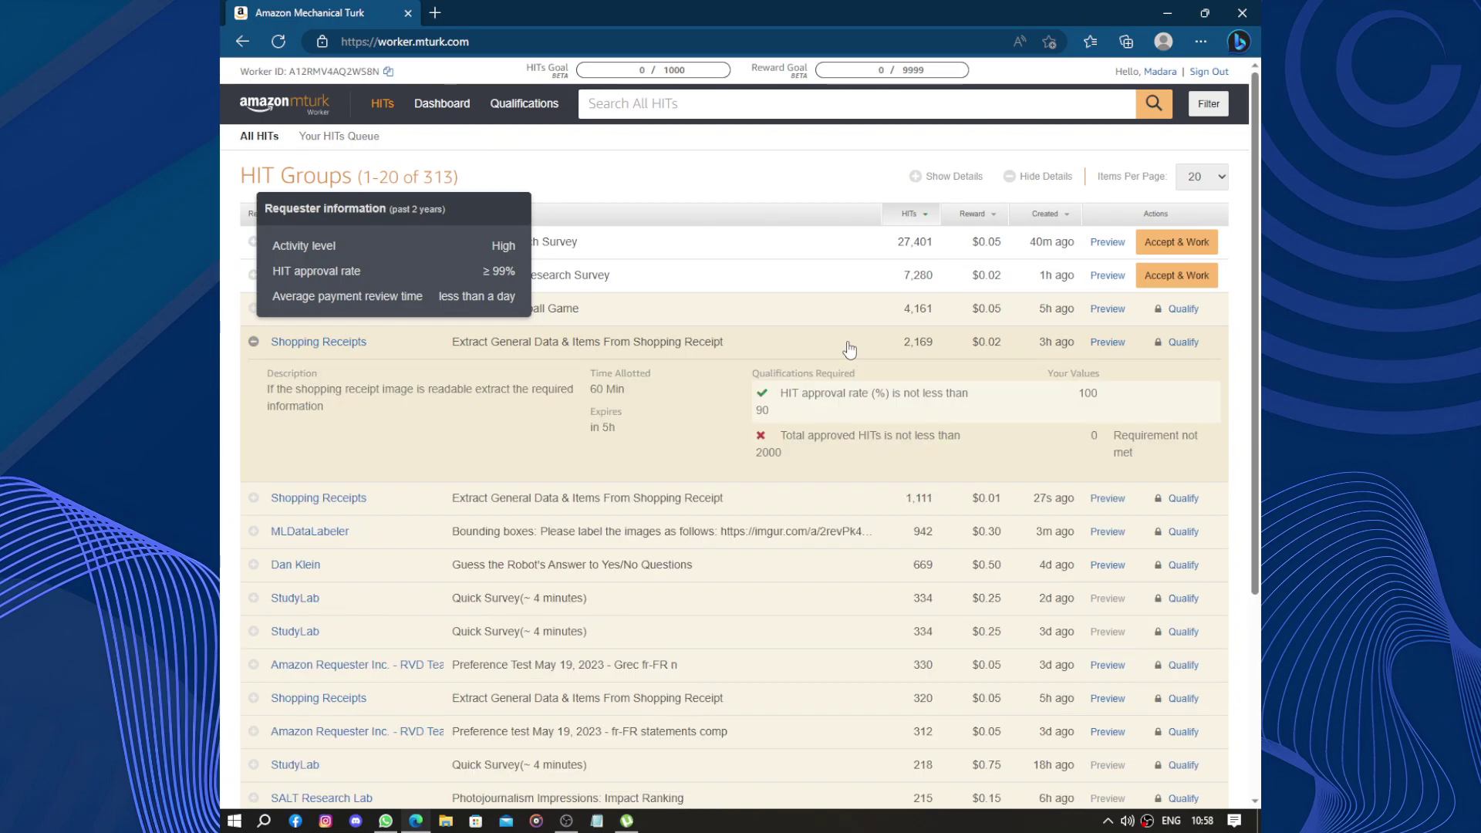
pyautogui.click(849, 347)
pyautogui.click(856, 318)
pyautogui.click(858, 321)
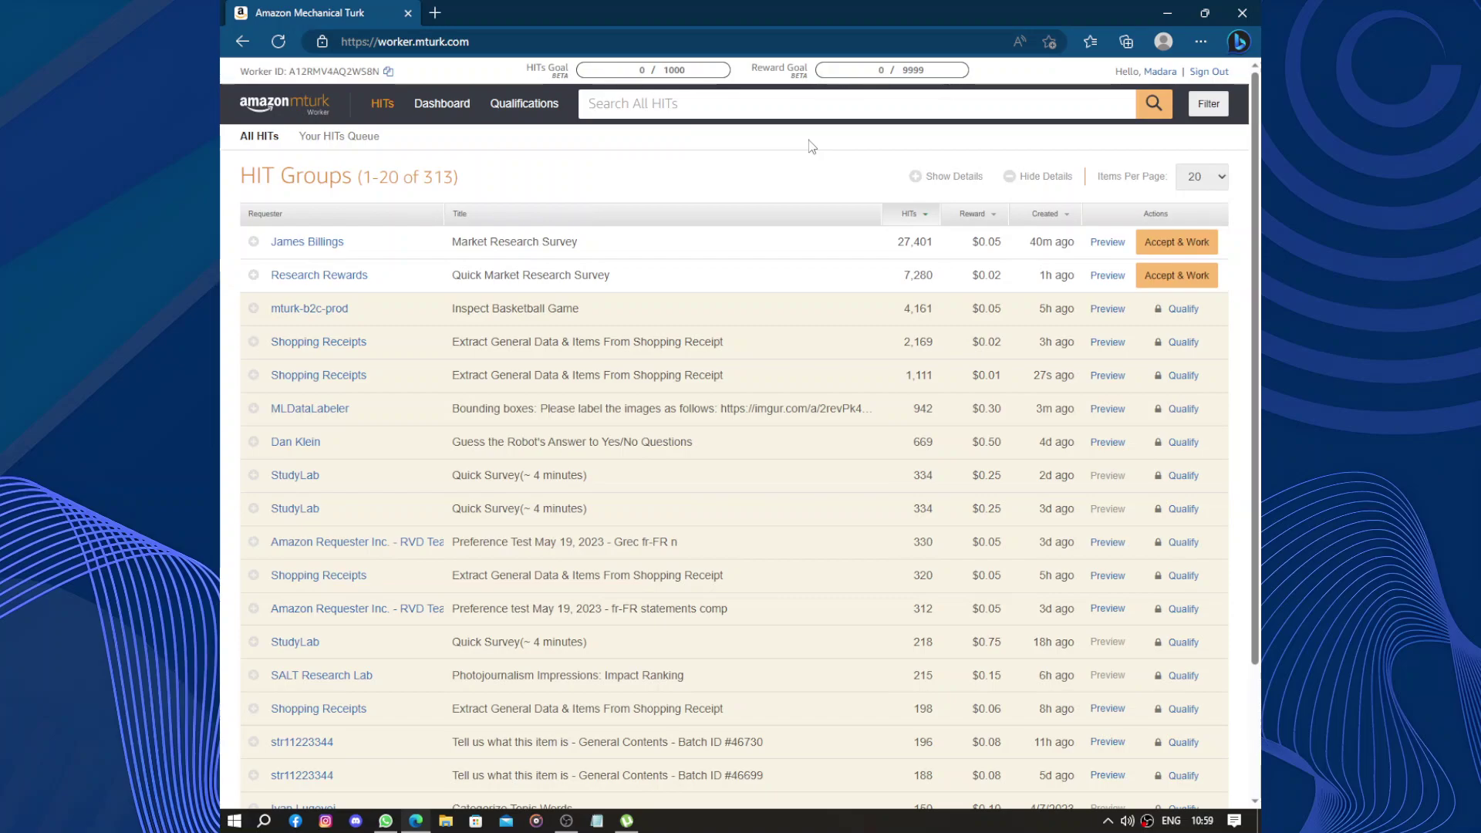
pyautogui.scroll(-2, 810, 147)
pyautogui.scroll(2, 809, 148)
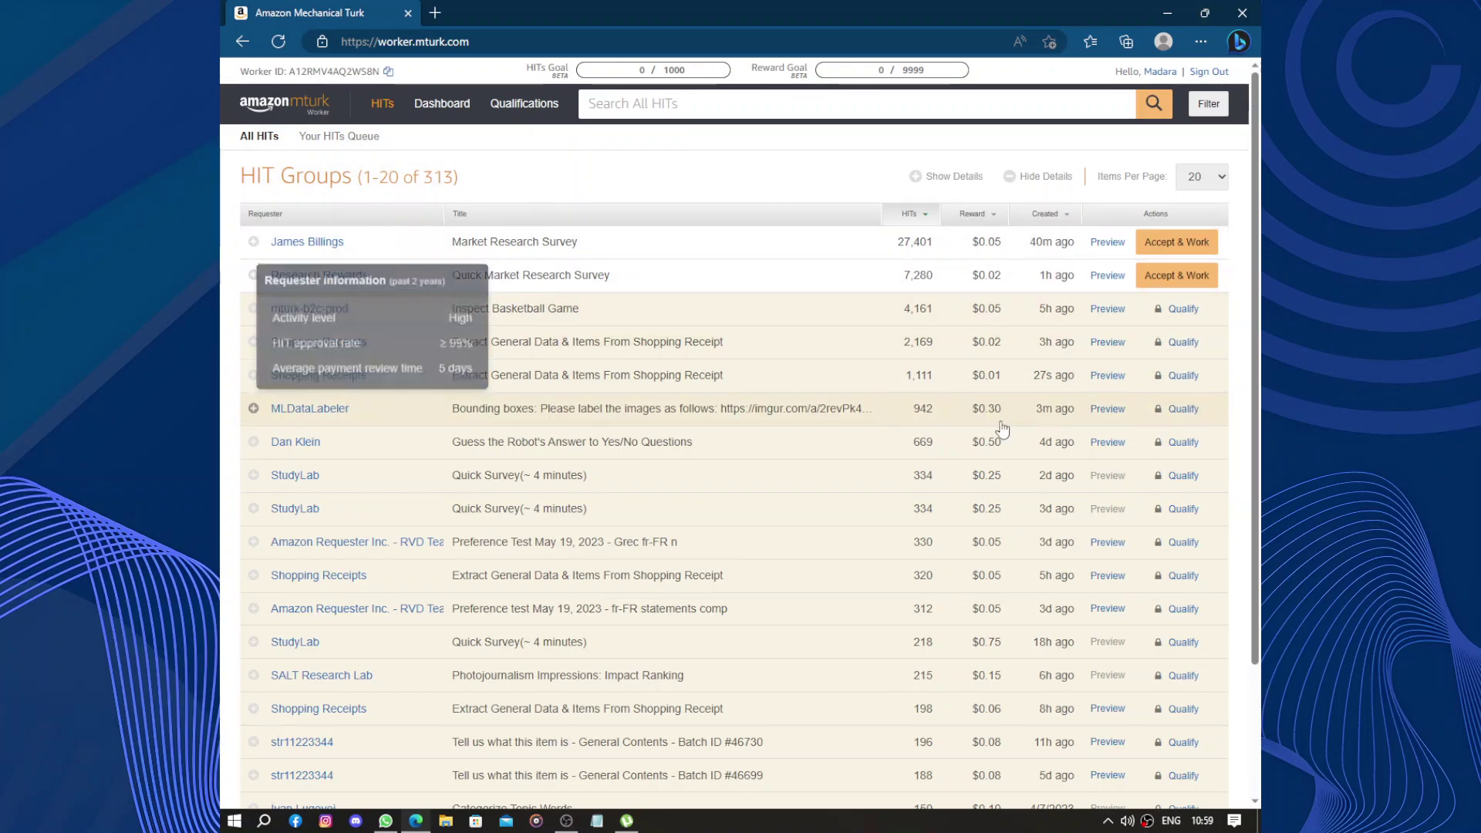
pyautogui.scroll(-3, 1002, 430)
pyautogui.scroll(3, 1003, 430)
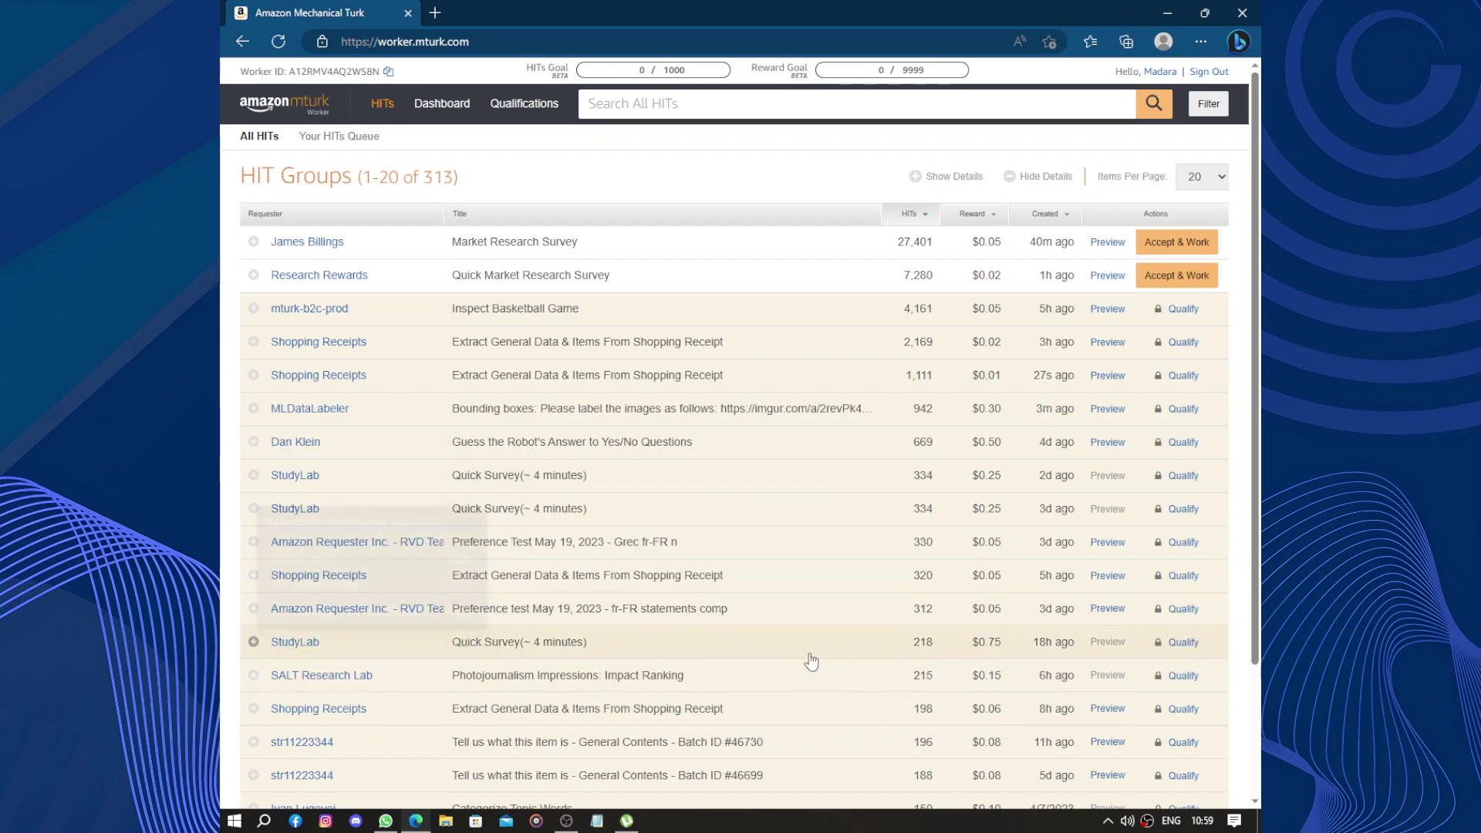
pyautogui.click(492, 652)
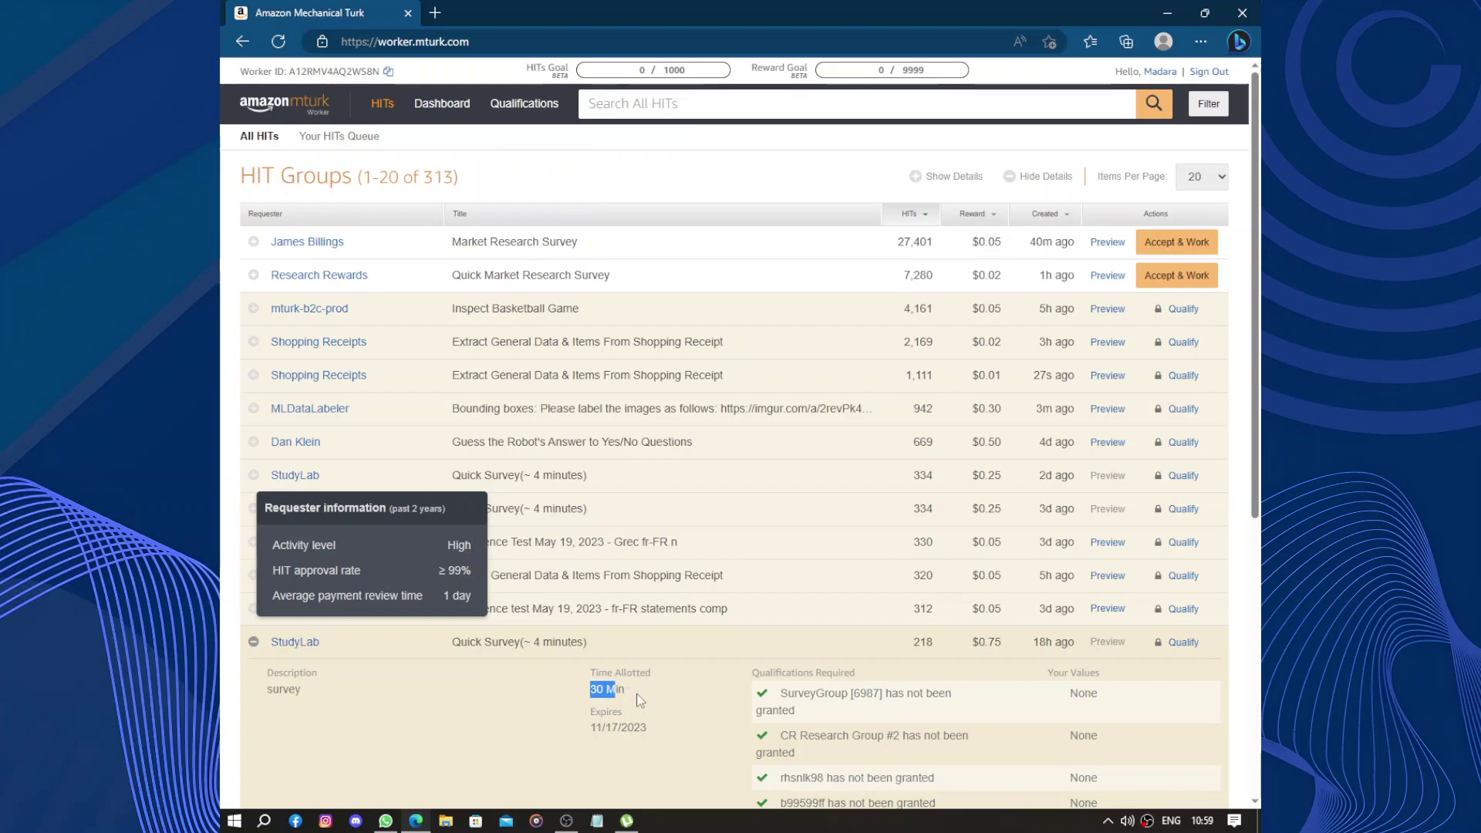
pyautogui.click(887, 650)
pyautogui.moveTo(973, 645); pyautogui.dragTo(1020, 647)
pyautogui.click(964, 651)
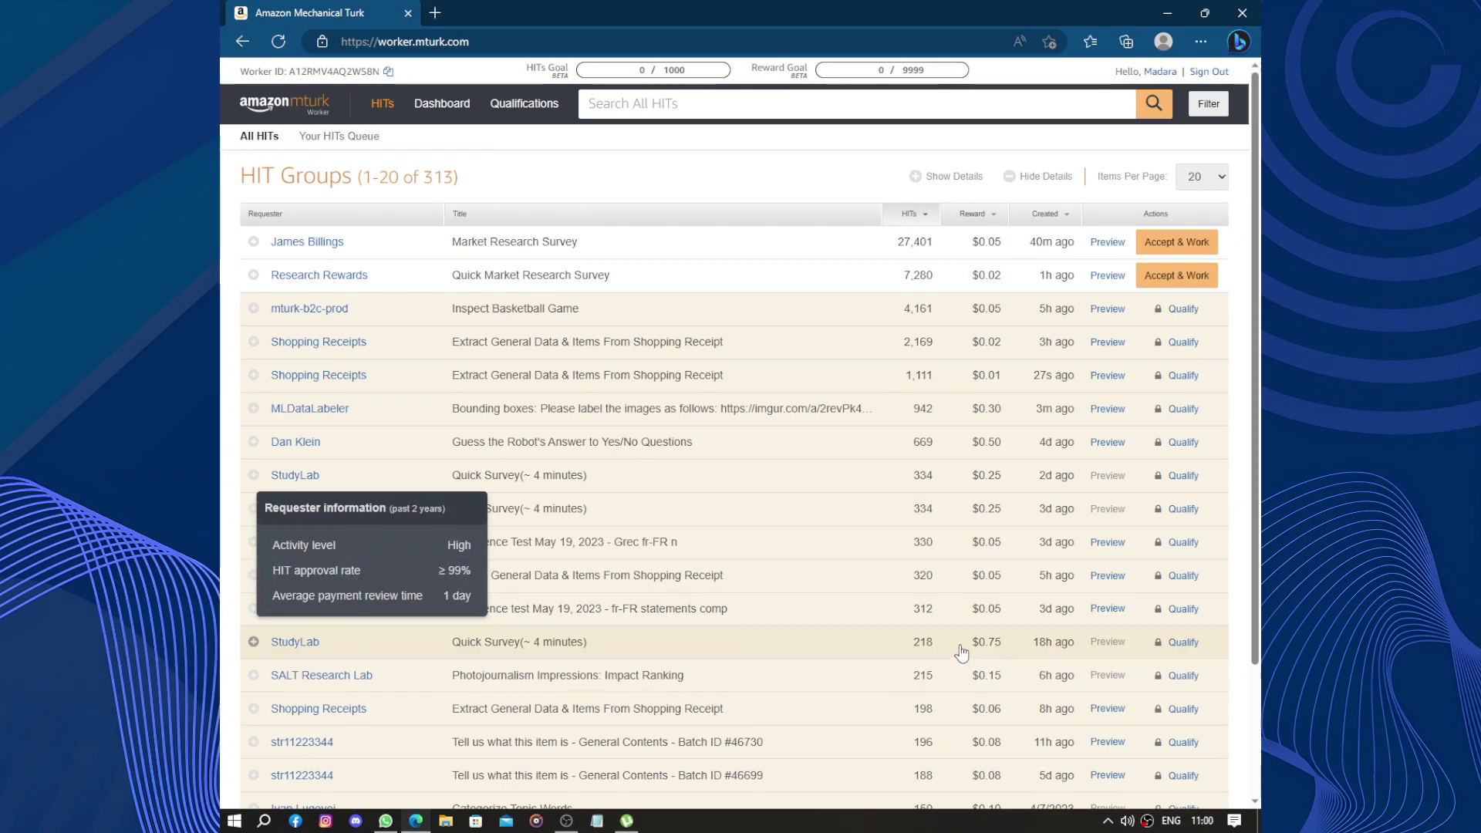
pyautogui.scroll(-2, 960, 653)
pyautogui.scroll(2, 960, 653)
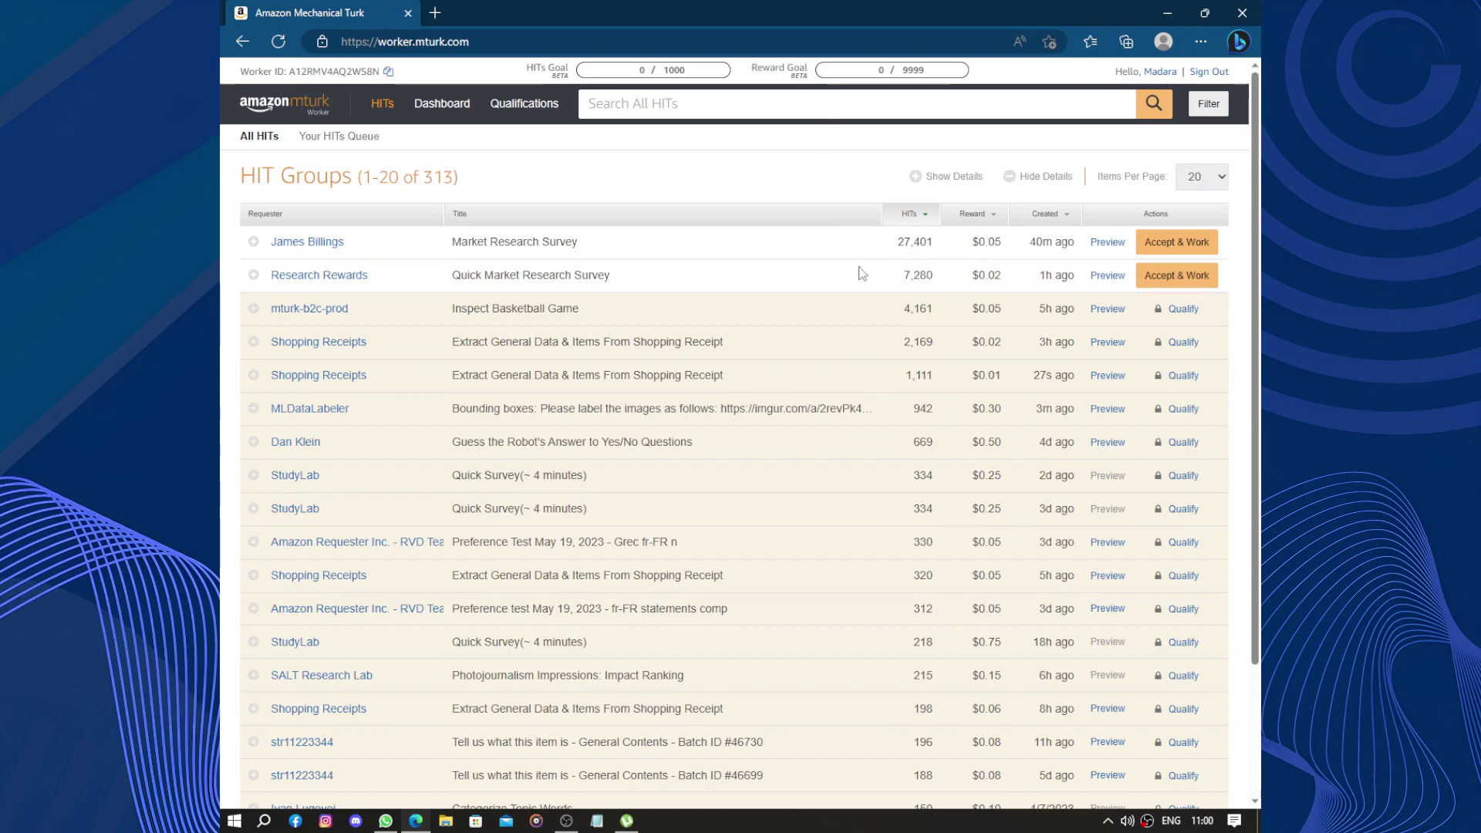
pyautogui.scroll(-2, 958, 473)
pyautogui.scroll(2, 952, 327)
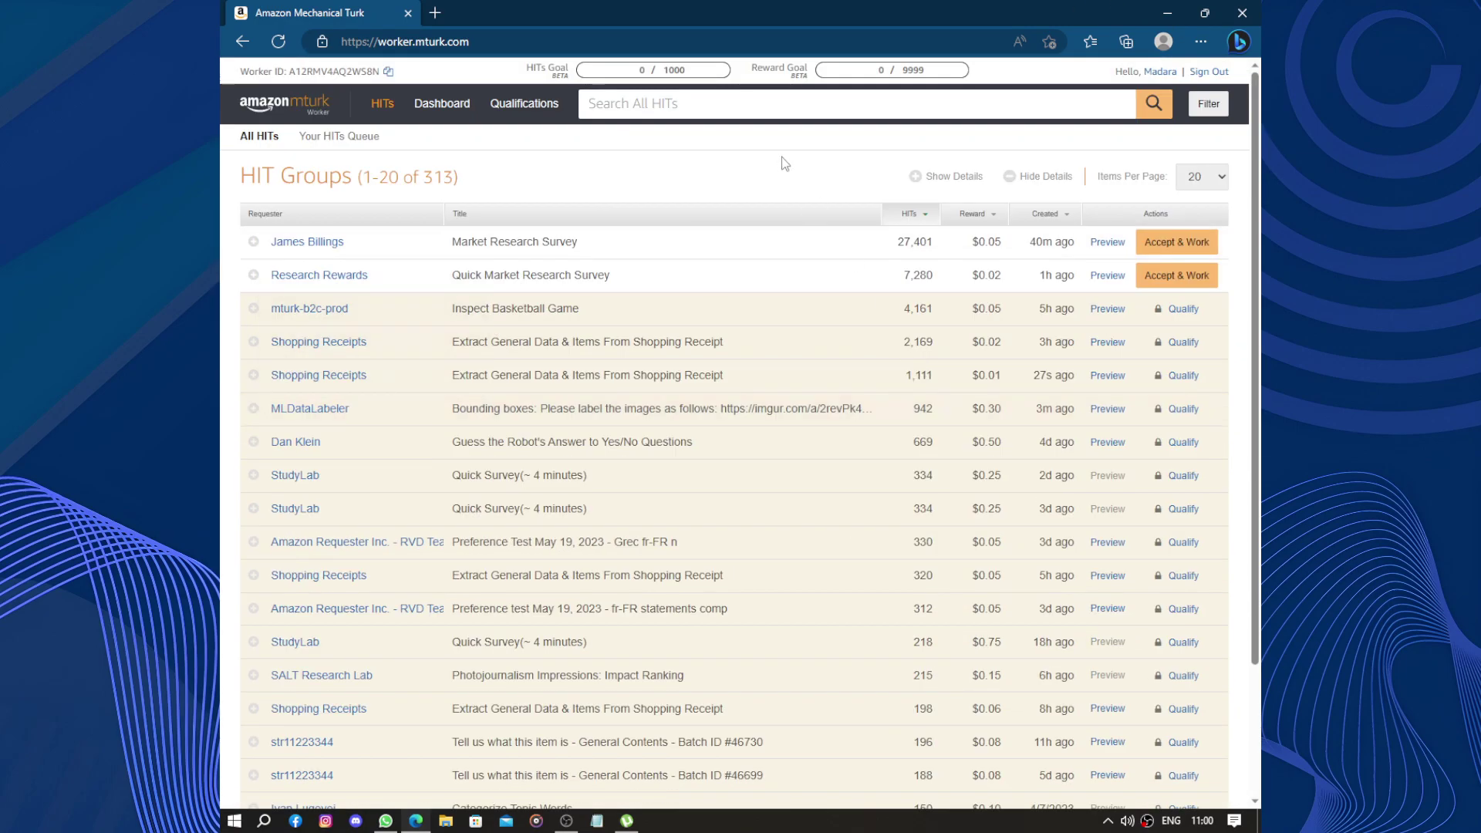